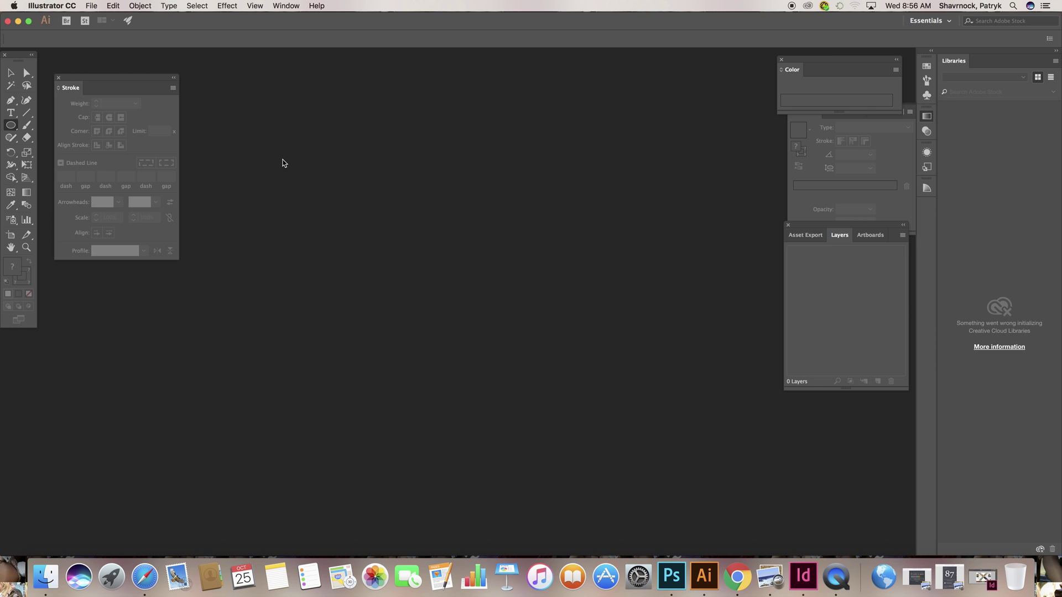
Open the File menu from the empty workspace with no document loaded.
{"action": "left_click", "coordinate": [91, 6]}
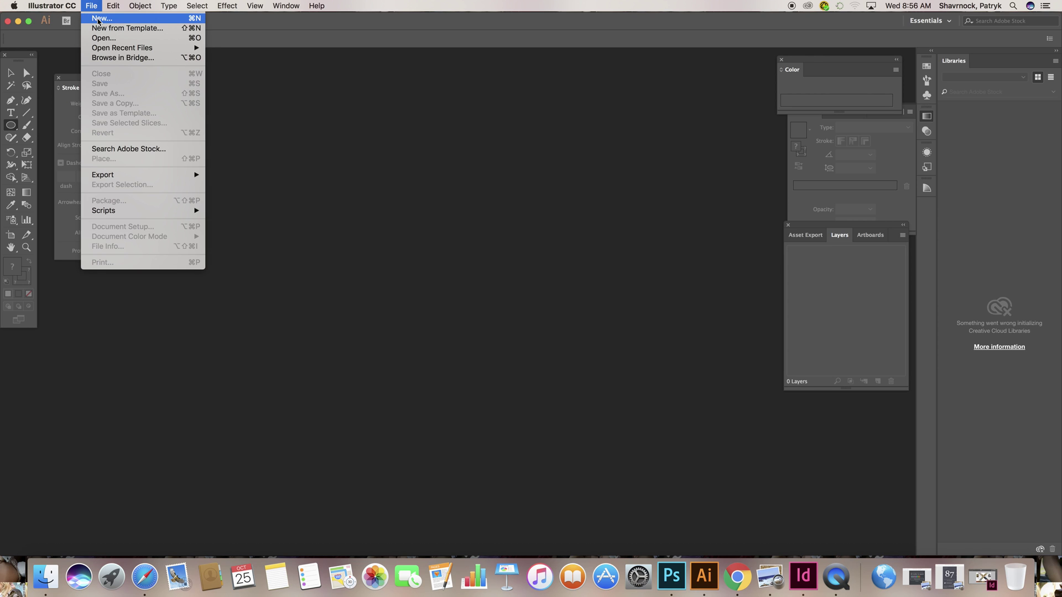
Create a new blank Letter-size (612 × 792 pt) document from the Print presets.
{"action": "left_click", "coordinate": [100, 19]}
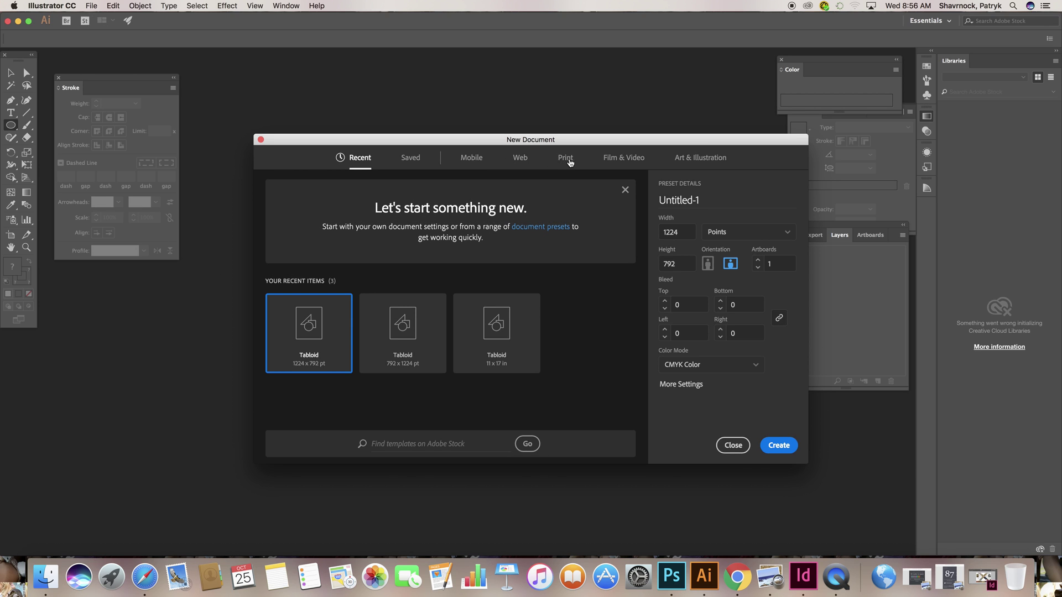
{"action": "left_click", "coordinate": [567, 160]}
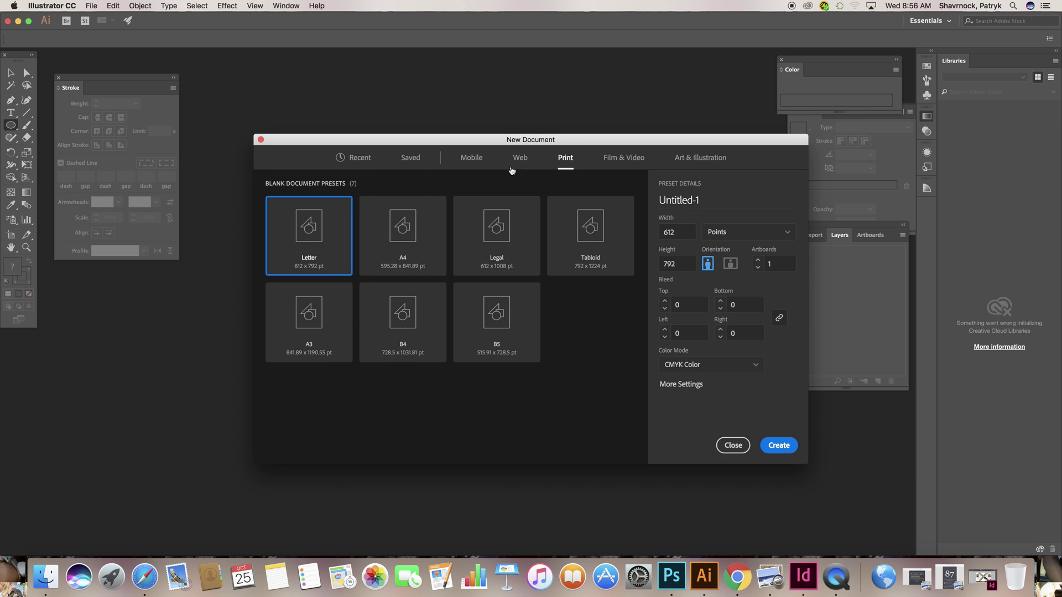
{"action": "double_click", "coordinate": [304, 239]}
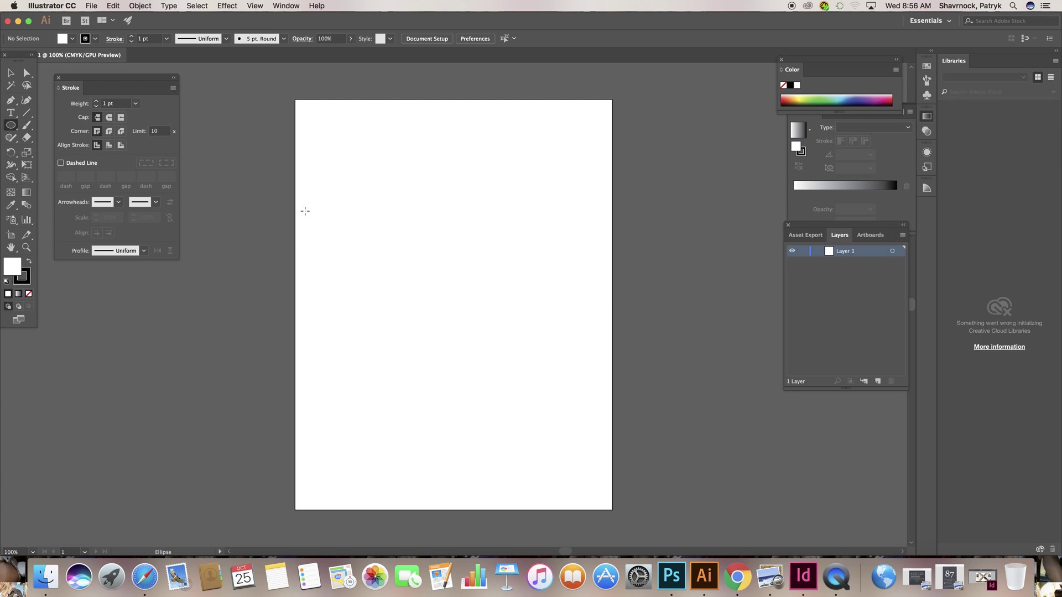
{"action": "left_click", "coordinate": [94, 6]}
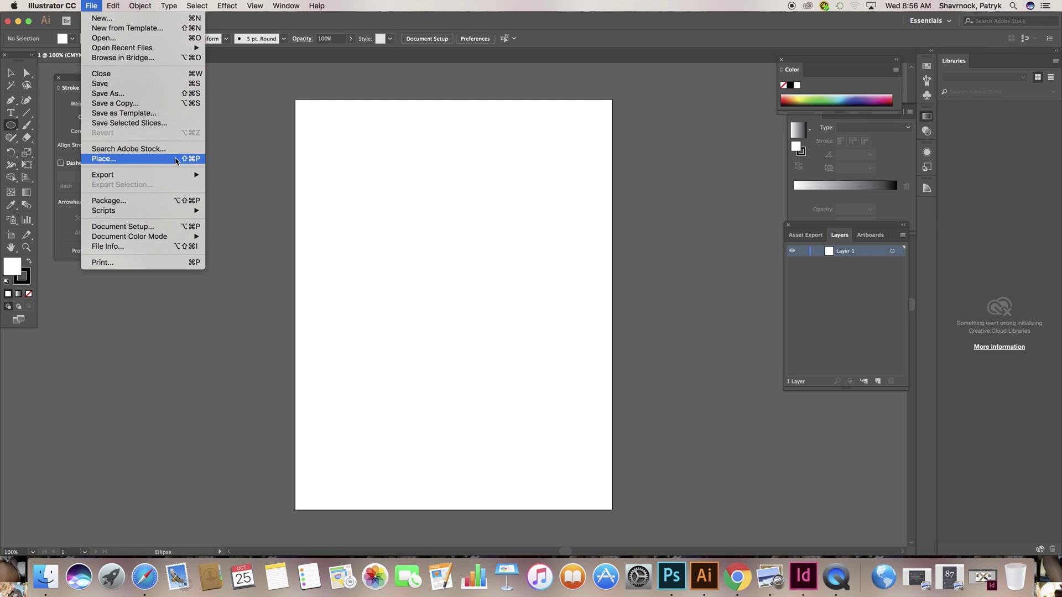
Place biohazard.tif as a linked image, about 484.8 × 456 pt, across the upper artboard.
{"action": "left_click", "coordinate": [176, 160]}
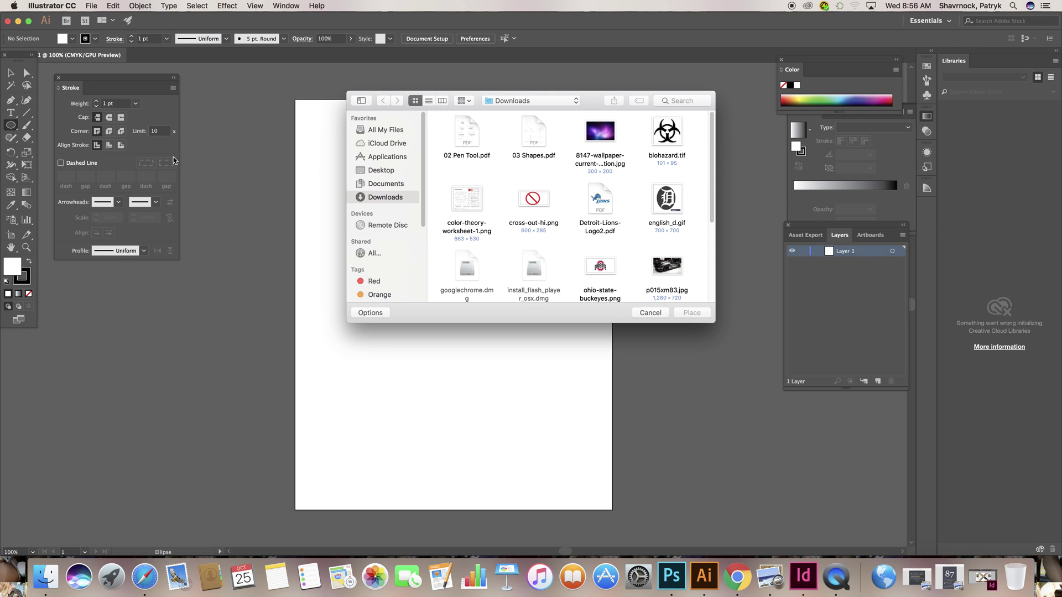
{"action": "left_click", "coordinate": [667, 140]}
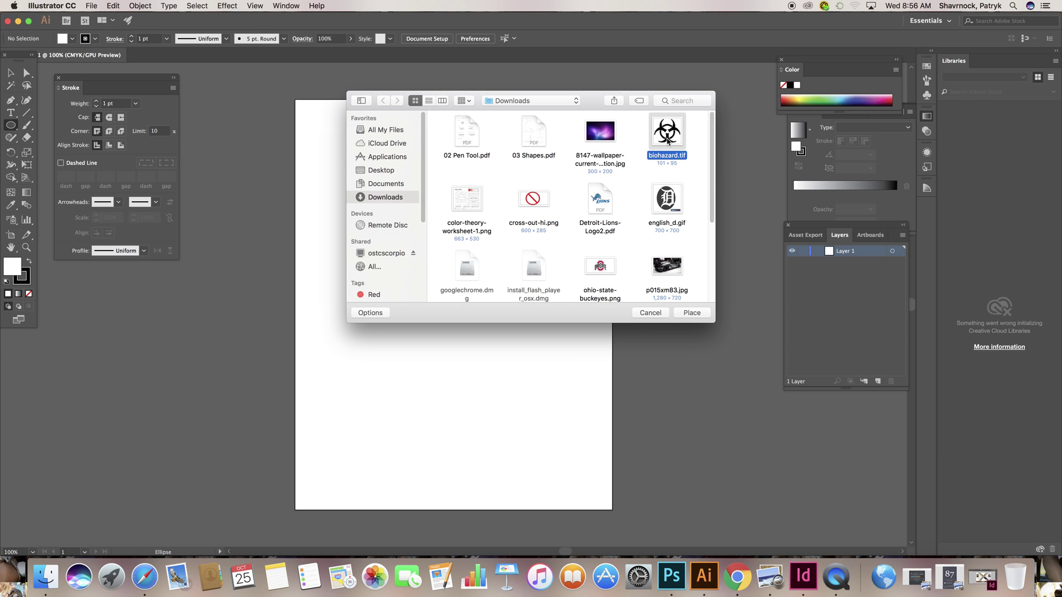
{"action": "left_click", "coordinate": [691, 313]}
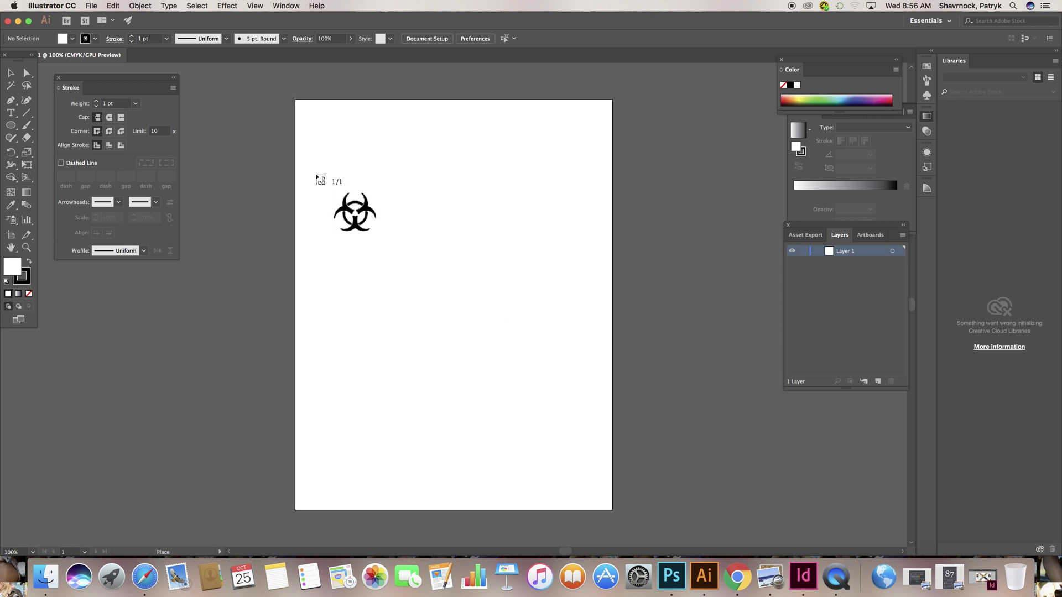
{"action": "left_click_drag", "start_coordinate": [318, 178], "coordinate": [569, 412]}
{"action": "key", "text": "l"}
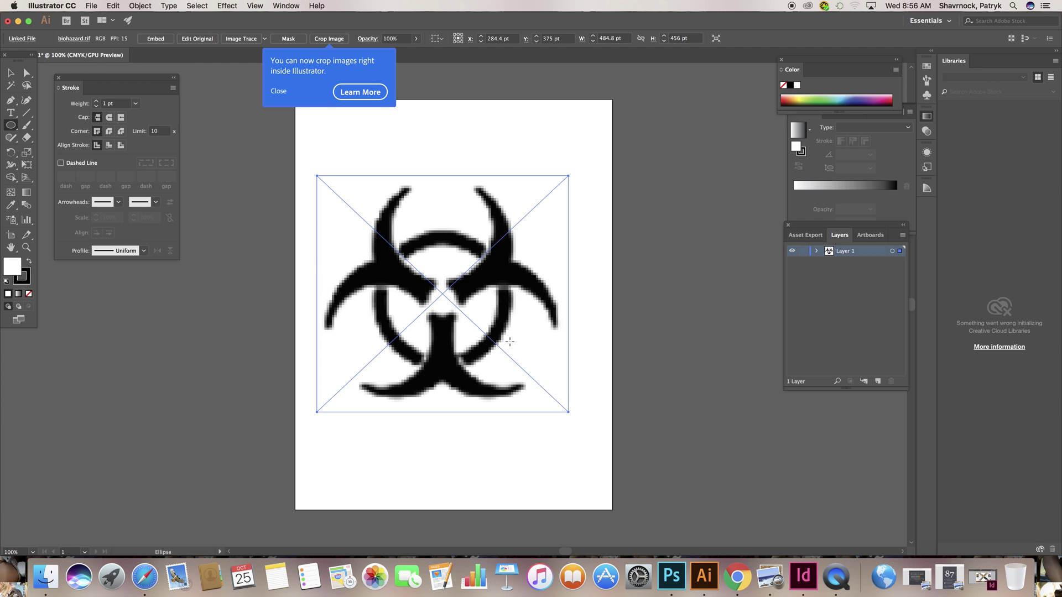
{"action": "left_click", "coordinate": [278, 91]}
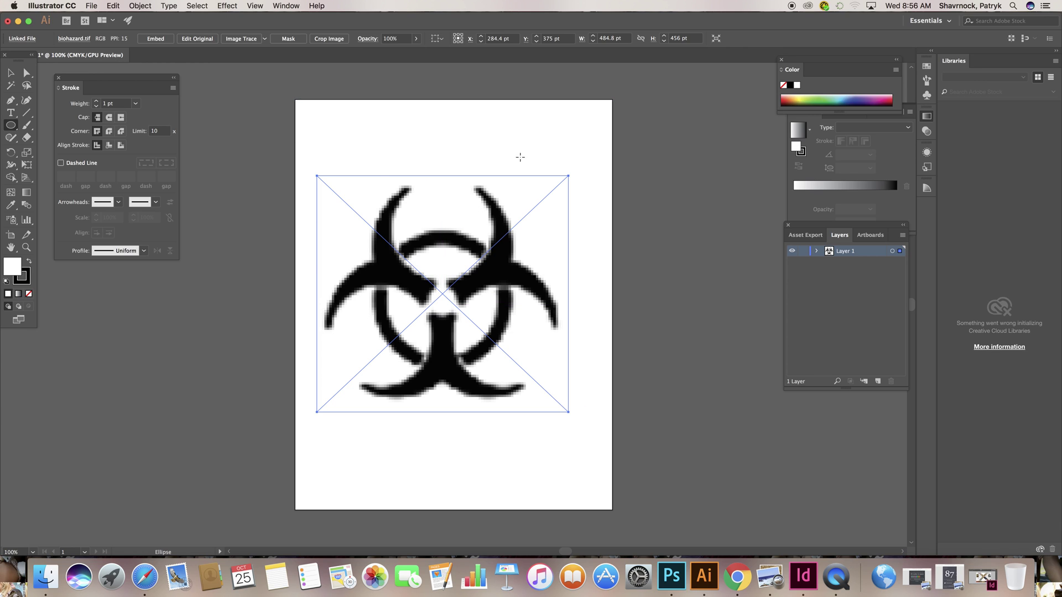
Make Layer 1 a template layer with the biohazard image dimmed to 50%.
{"action": "double_click", "coordinate": [830, 253]}
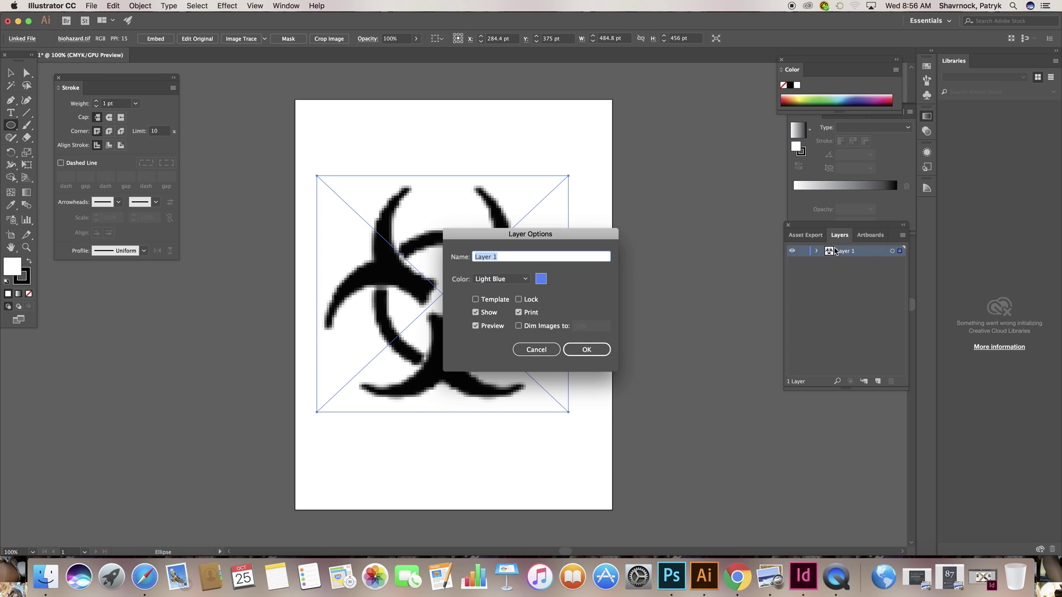
{"action": "left_click", "coordinate": [476, 299]}
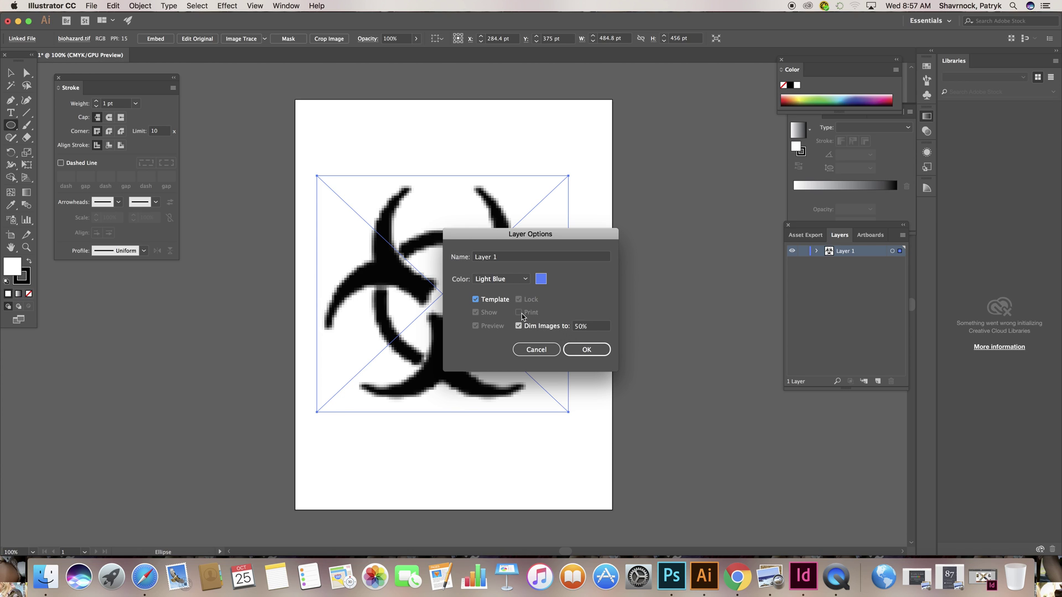
{"action": "left_click", "coordinate": [590, 349]}
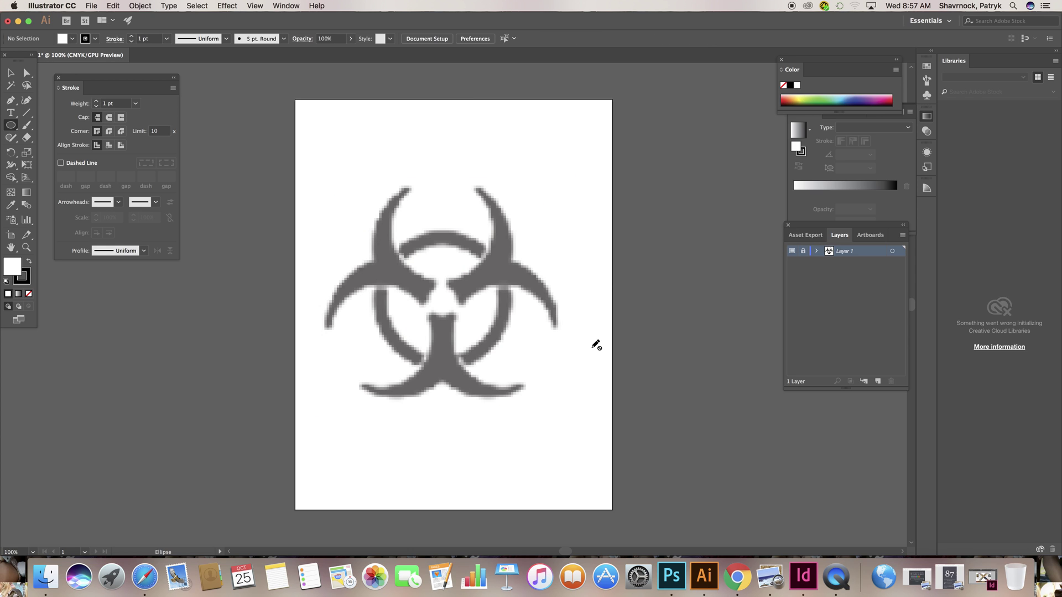
{"action": "key", "text": "super+p"}
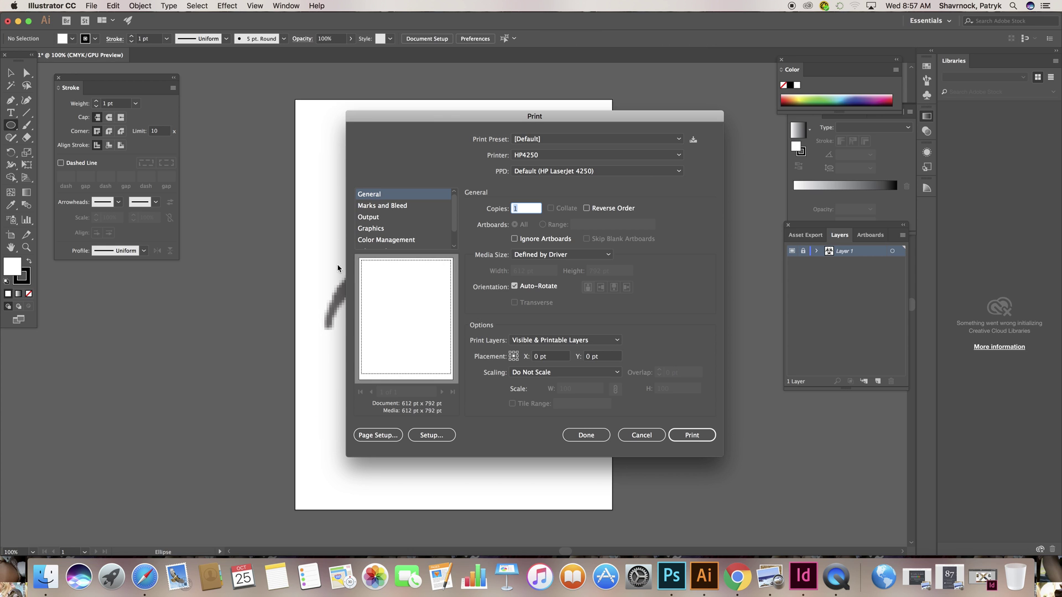
Cancel the Print dialog, add an empty Layer 2 above the template, and zoom in.
{"action": "left_click", "coordinate": [640, 436]}
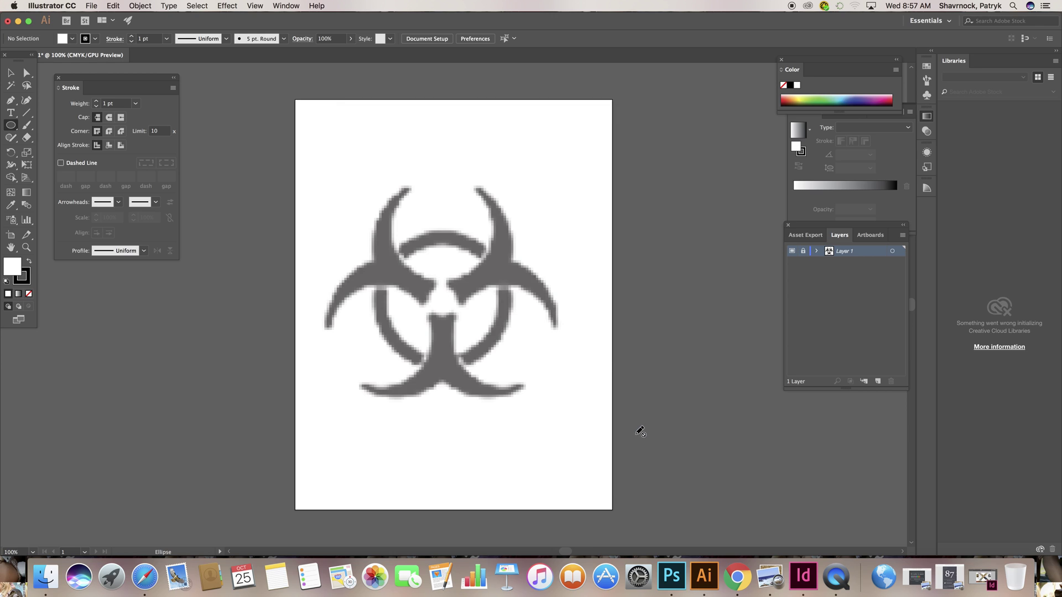
{"action": "left_click", "coordinate": [878, 382]}
{"action": "key", "text": "super+equal"}
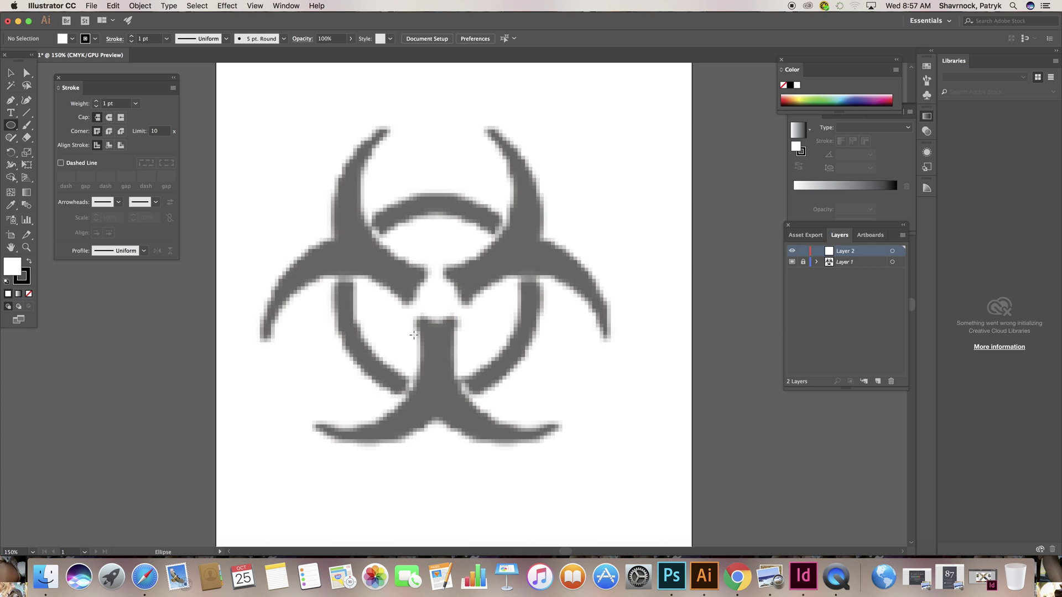
Draw a Pen path from the bottom stem's top curving down to the arm's left tip.
{"action": "left_click", "coordinate": [12, 101]}
{"action": "left_click", "coordinate": [437, 324]}
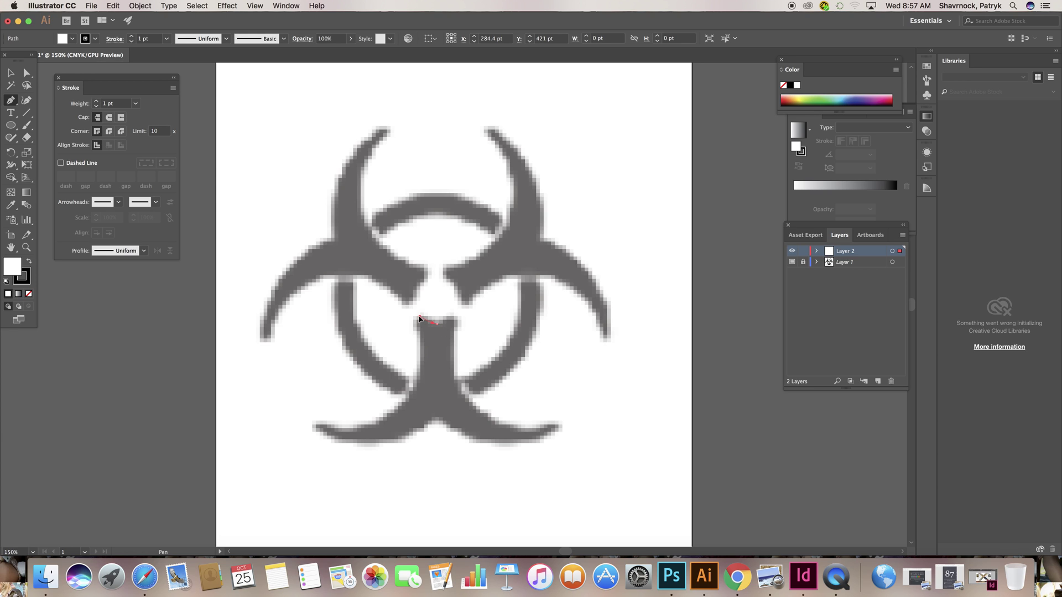
{"action": "left_click", "coordinate": [418, 317]}
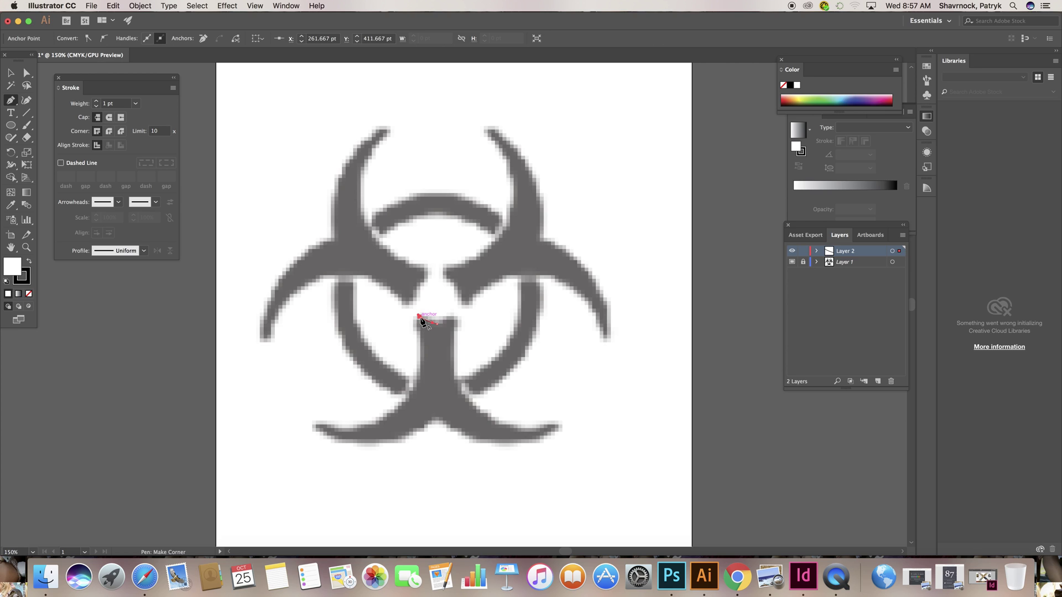
{"action": "left_click_drag", "start_coordinate": [422, 323], "coordinate": [424, 336]}
{"action": "left_click", "coordinate": [417, 318]}
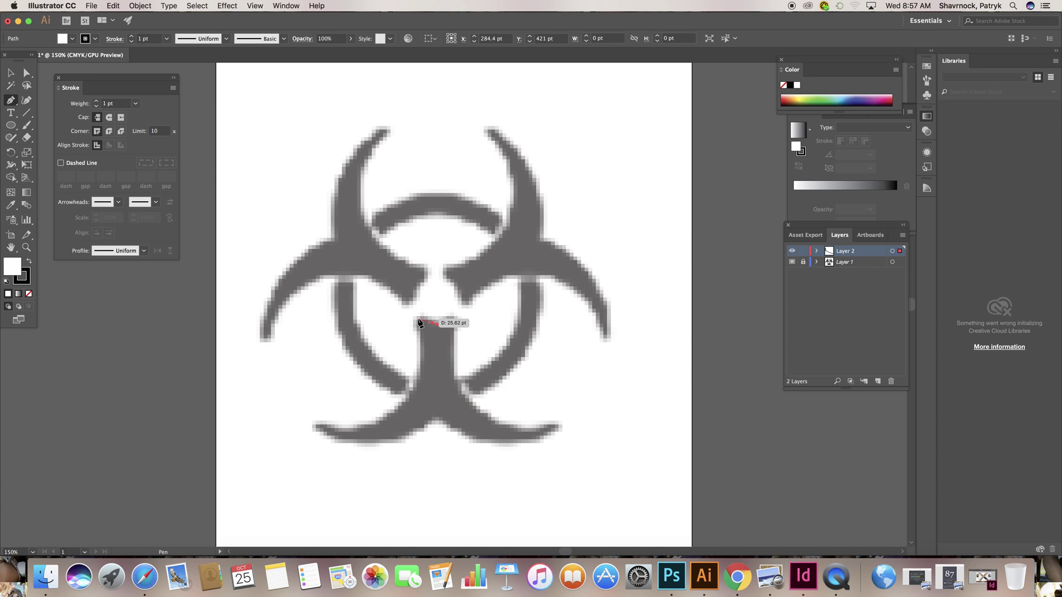
{"action": "left_click", "coordinate": [419, 321]}
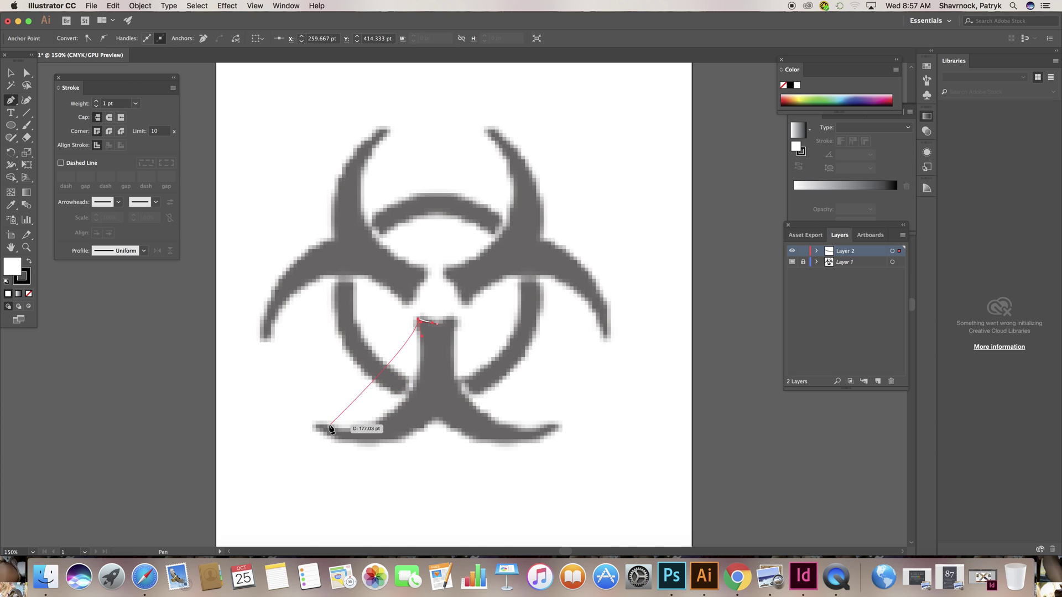
{"action": "mouse_move", "coordinate": [316, 426]}
{"action": "left_mouse_down"}
{"action": "mouse_move", "coordinate": [271, 407]}
{"action": "mouse_move", "coordinate": [259, 415]}
{"action": "mouse_move", "coordinate": [268, 419]}
{"action": "left_mouse_up"}
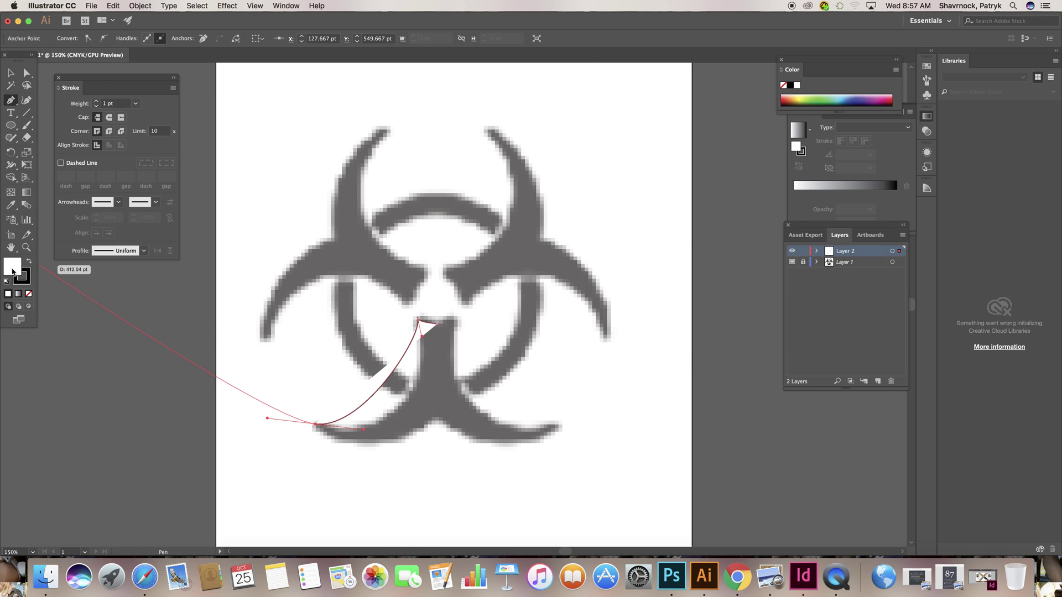
Set the path's fill to None, sharpen the left-tip corner, and curve it to the stem base.
{"action": "left_click", "coordinate": [29, 295]}
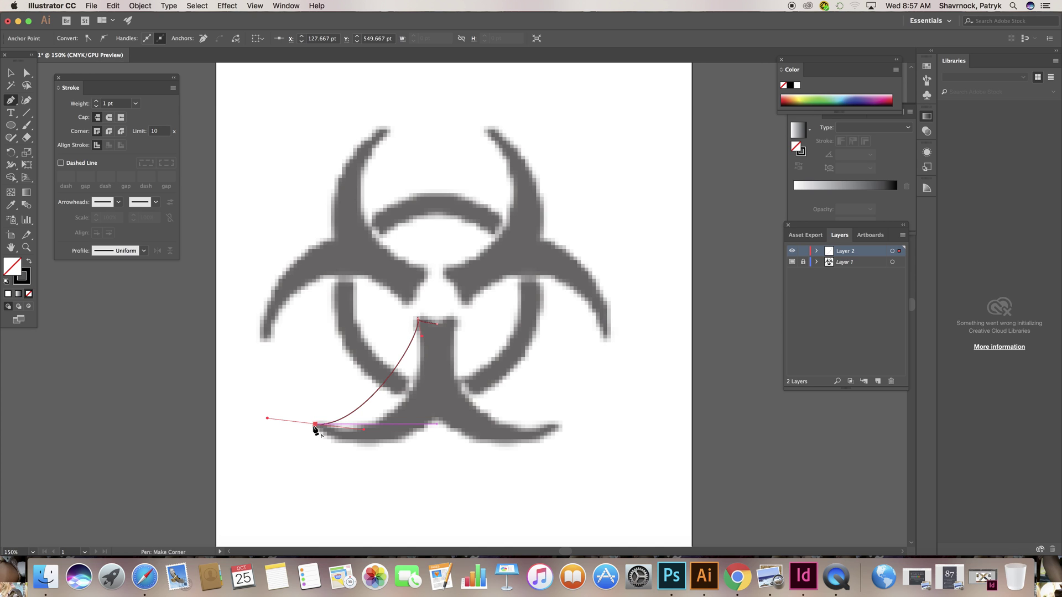
{"action": "left_click_drag", "start_coordinate": [315, 425], "coordinate": [331, 447]}
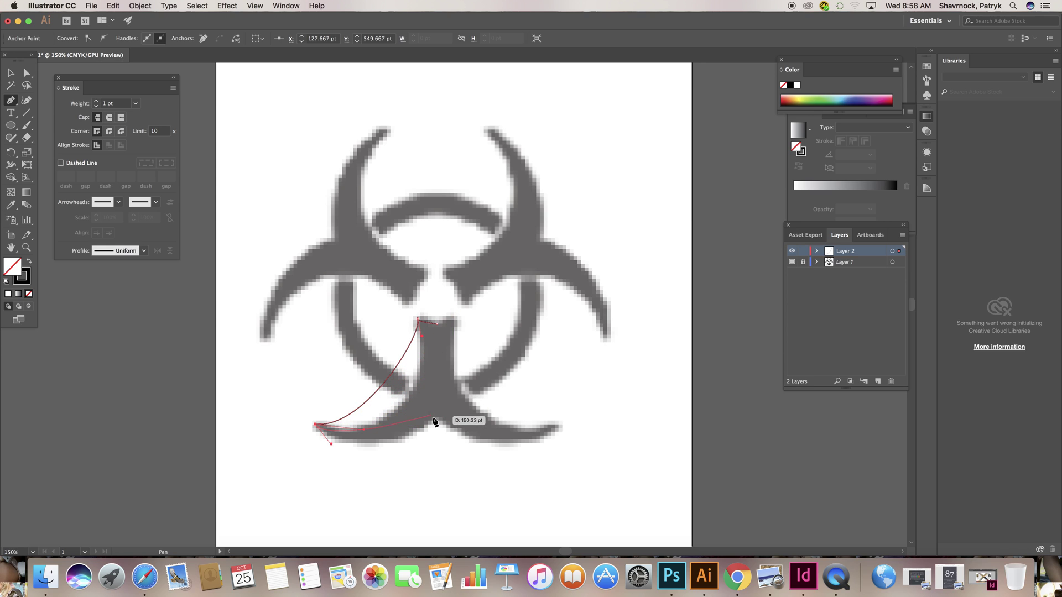
{"action": "left_click_drag", "start_coordinate": [437, 420], "coordinate": [444, 399]}
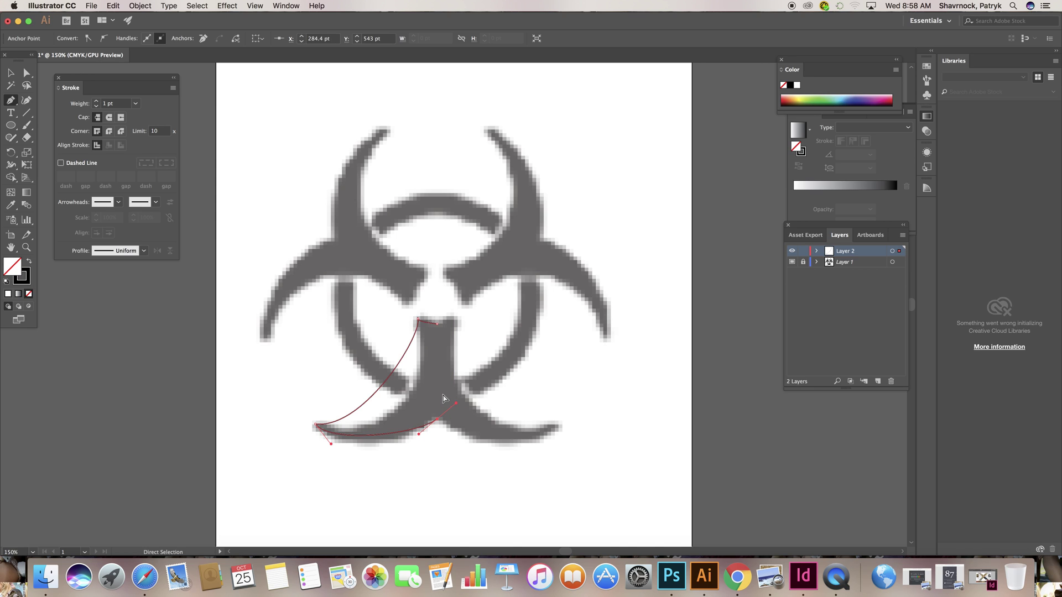
{"action": "left_click", "coordinate": [596, 389], "text": "super"}
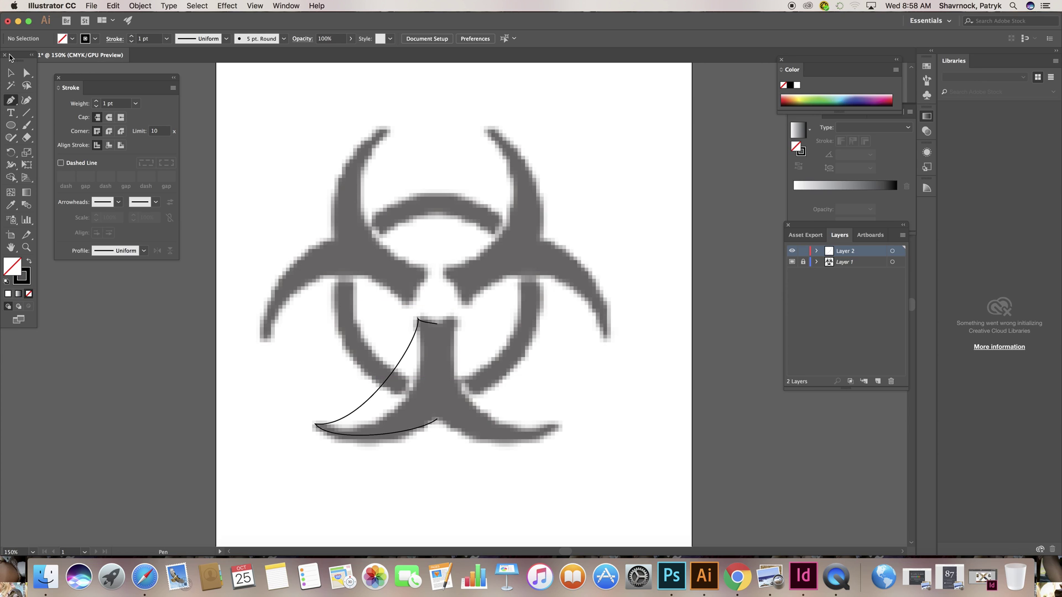
Adjust the half-arm path's segments and handles so its curves hug the bottom arm's left edge.
{"action": "left_click", "coordinate": [26, 74]}
{"action": "left_click", "coordinate": [429, 433]}
{"action": "left_click", "coordinate": [419, 434]}
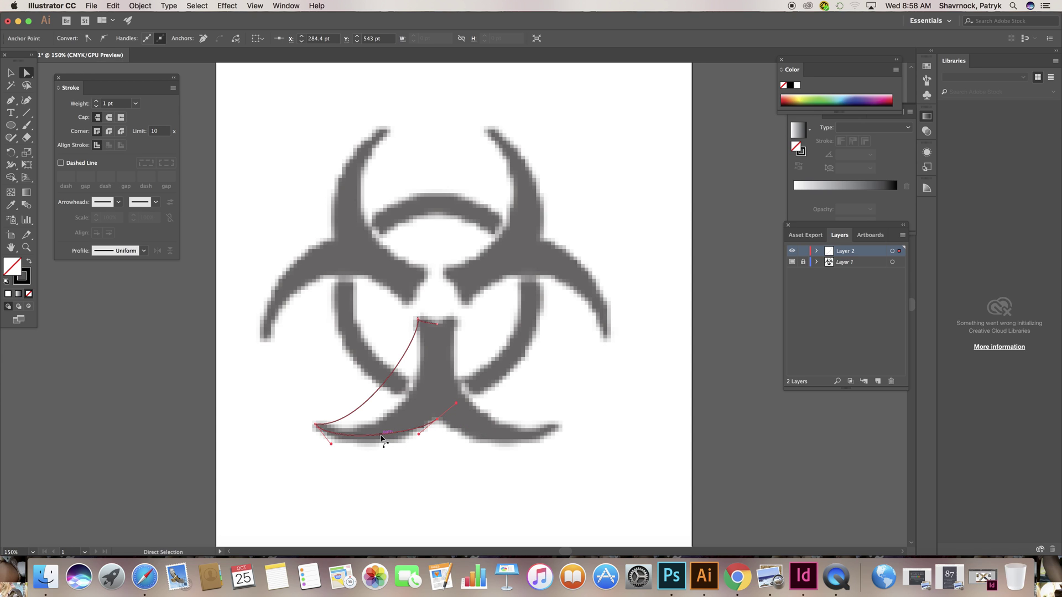
{"action": "mouse_move", "coordinate": [379, 435]}
{"action": "left_mouse_down"}
{"action": "mouse_move", "coordinate": [382, 466]}
{"action": "mouse_move", "coordinate": [368, 456]}
{"action": "mouse_move", "coordinate": [378, 446]}
{"action": "left_mouse_up"}
{"action": "left_click_drag", "start_coordinate": [379, 389], "coordinate": [393, 406]}
{"action": "left_click_drag", "start_coordinate": [382, 450], "coordinate": [403, 446]}
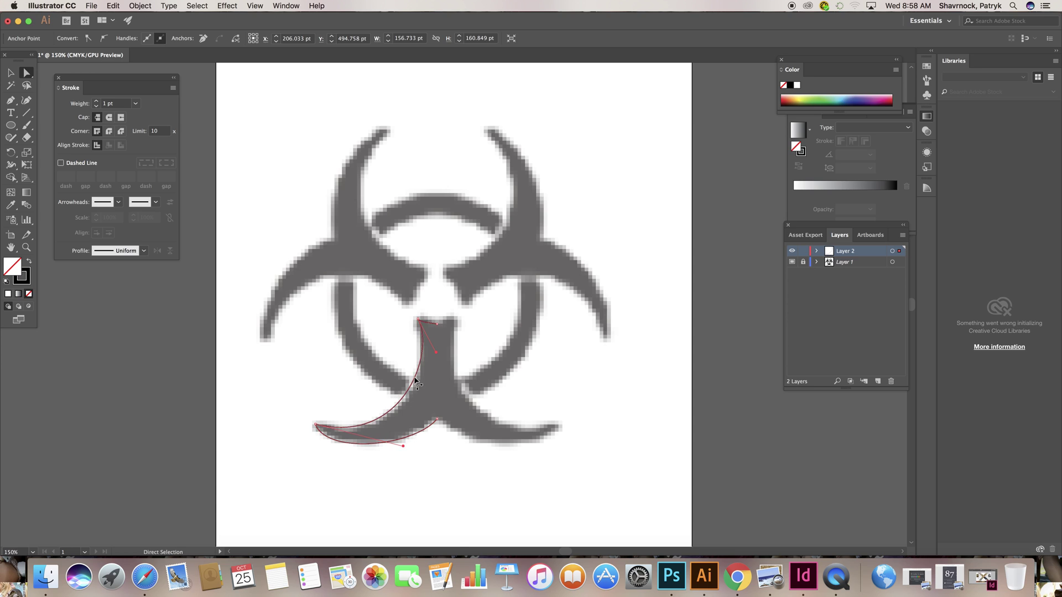
{"action": "left_click_drag", "start_coordinate": [436, 351], "coordinate": [431, 379]}
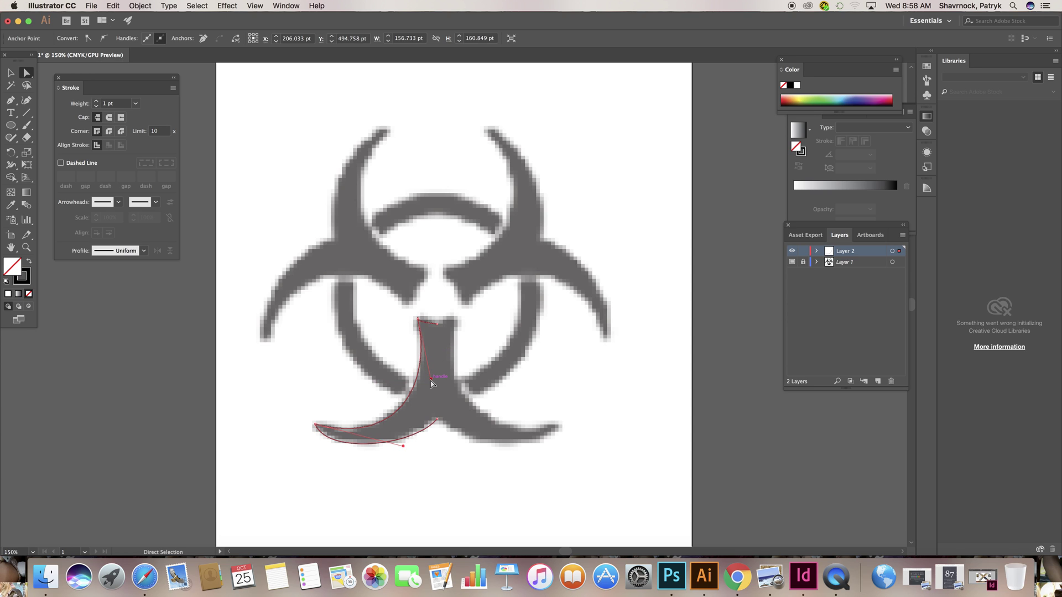
{"action": "left_click", "coordinate": [10, 74]}
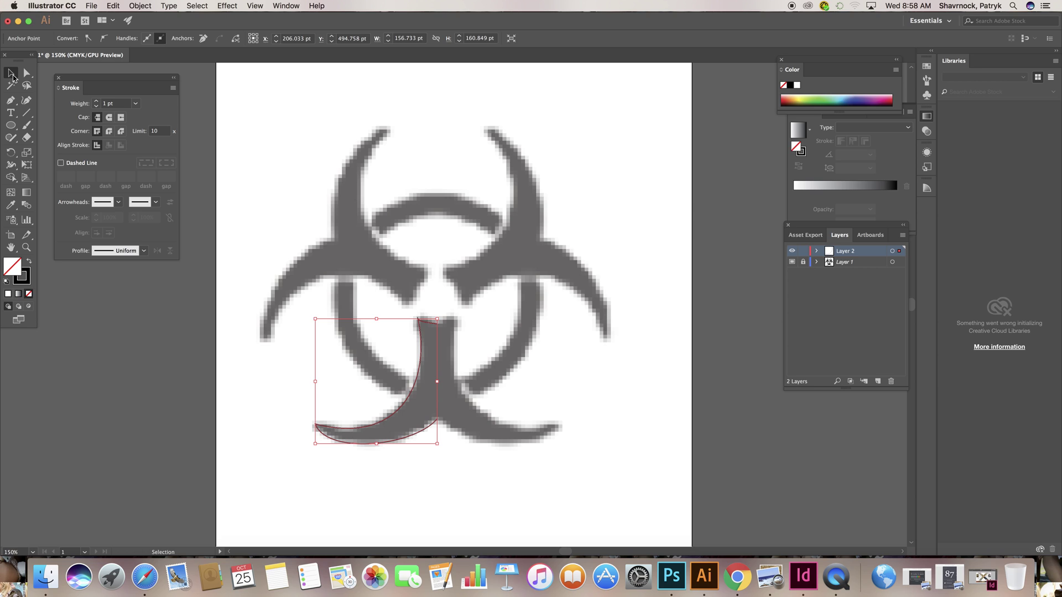
{"action": "left_click", "coordinate": [11, 154]}
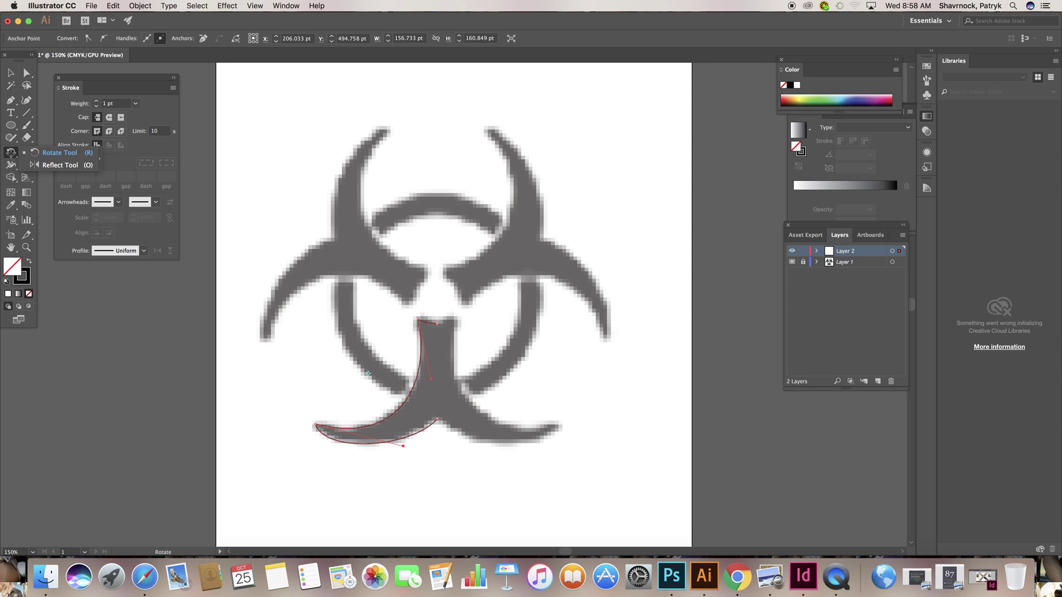
Create a copy of the half-arm path reflected across the vertical axis.
{"action": "left_click", "coordinate": [53, 165]}
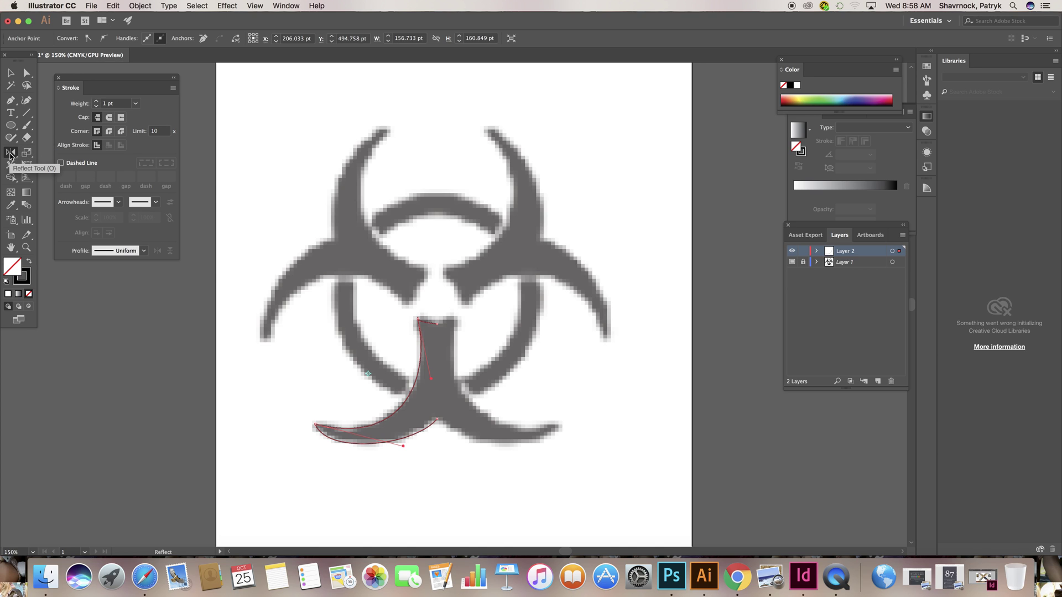
{"action": "double_click", "coordinate": [10, 155]}
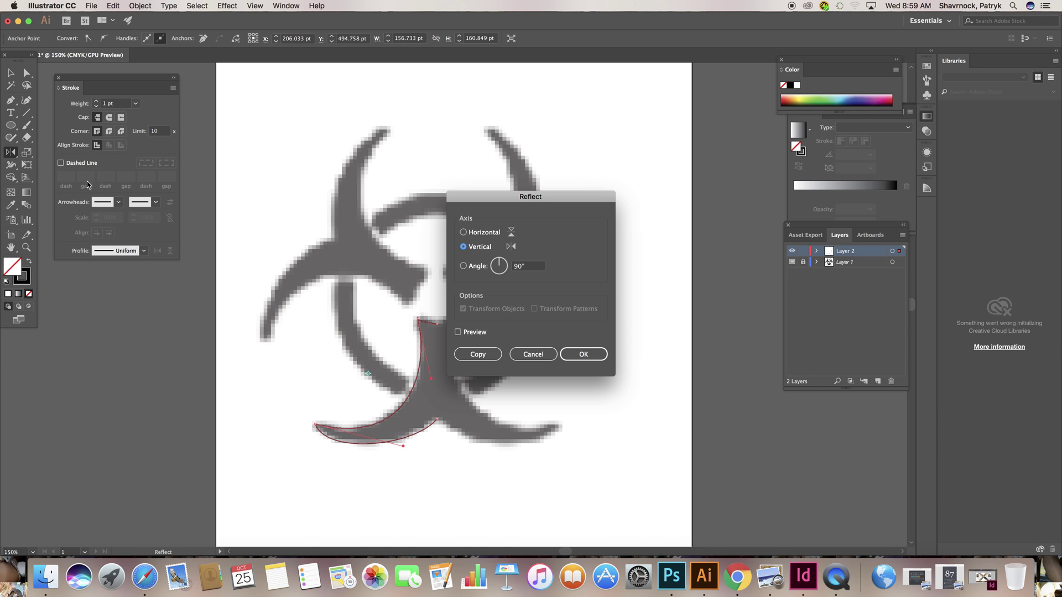
{"action": "left_click", "coordinate": [534, 354]}
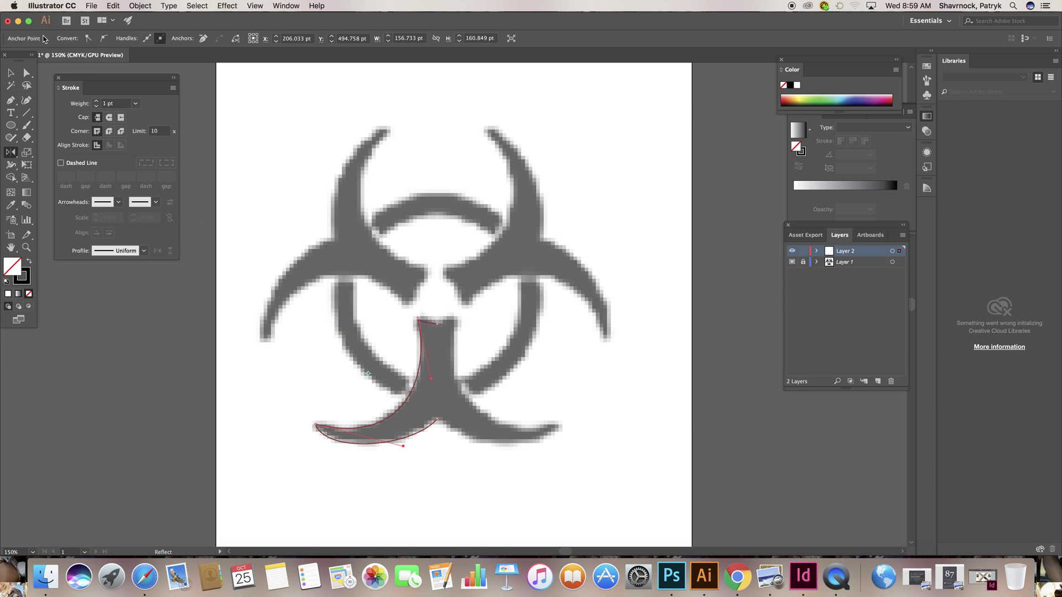
{"action": "left_click", "coordinate": [10, 72]}
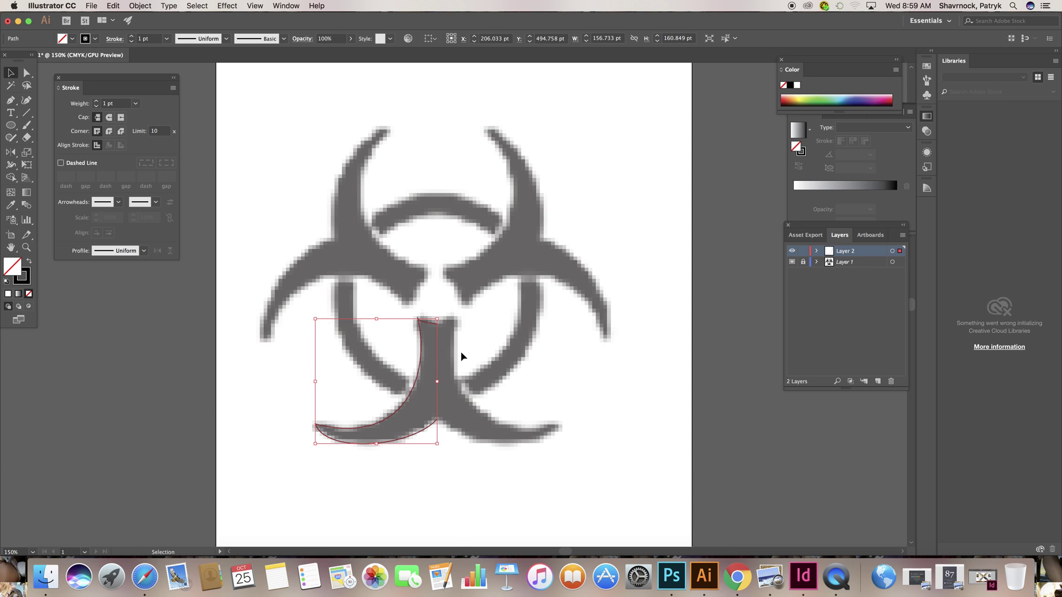
{"action": "double_click", "coordinate": [12, 153]}
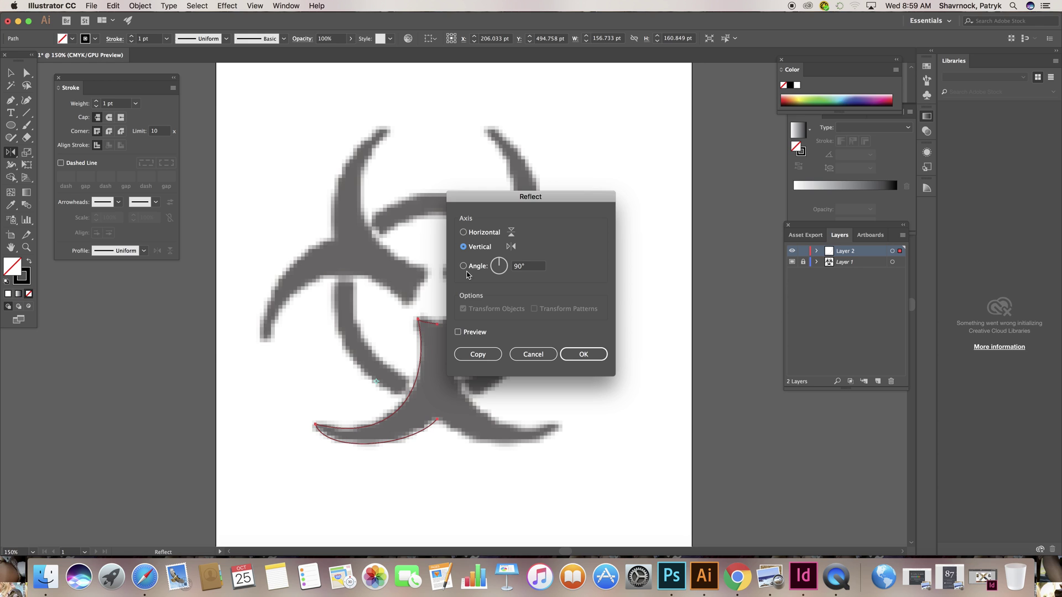
{"action": "left_click", "coordinate": [458, 332]}
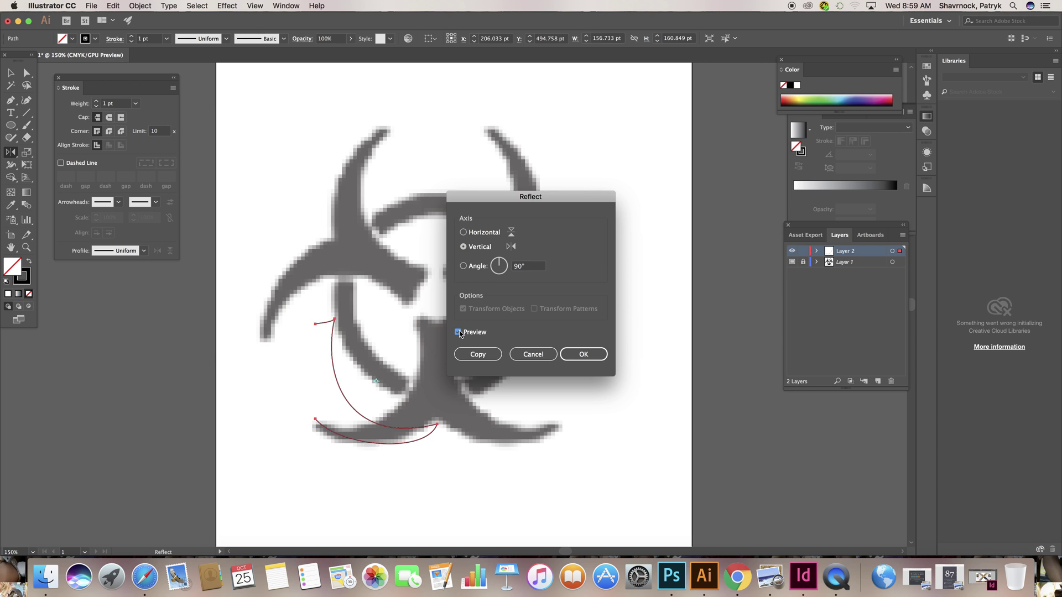
{"action": "left_click_drag", "start_coordinate": [527, 209], "coordinate": [612, 187]}
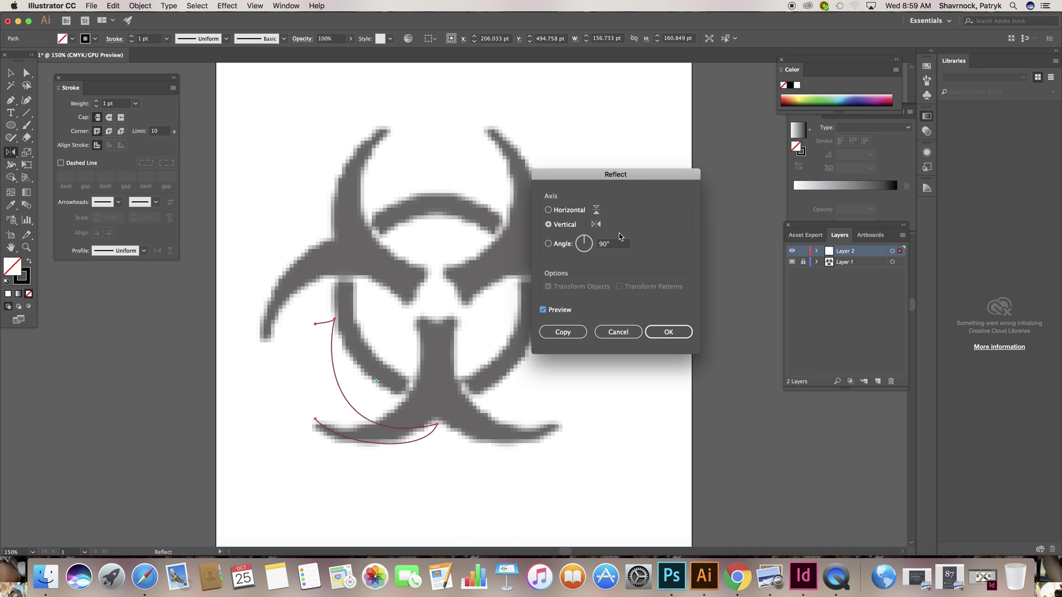
{"action": "left_click", "coordinate": [561, 331]}
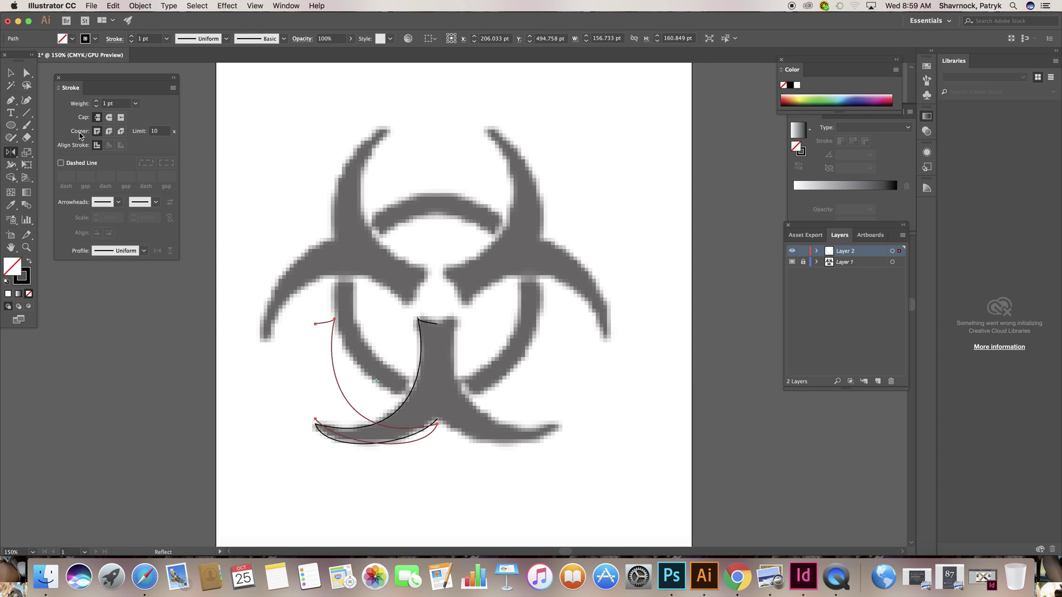
Move the mirrored copy 156.73 pt right so it traces the arm's right half.
{"action": "left_click", "coordinate": [10, 72]}
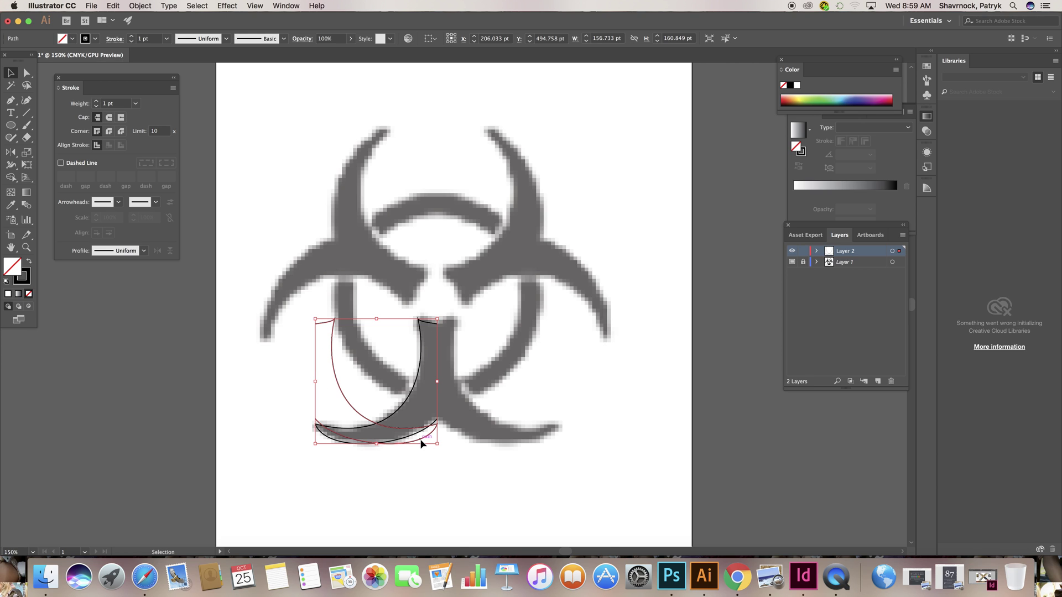
{"action": "left_click_drag", "start_coordinate": [422, 439], "coordinate": [542, 458]}
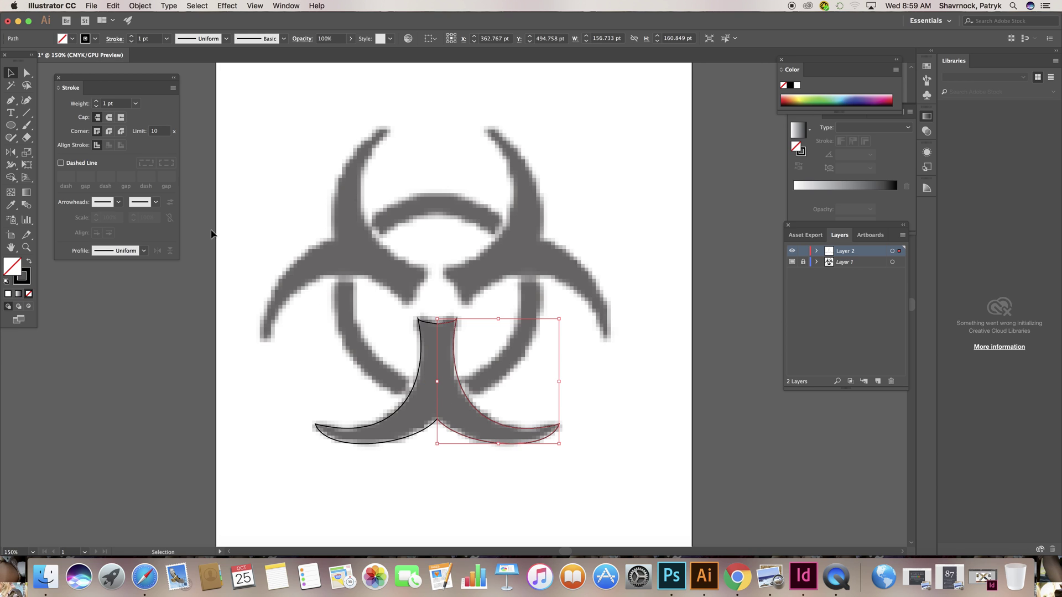
{"action": "left_click", "coordinate": [26, 72]}
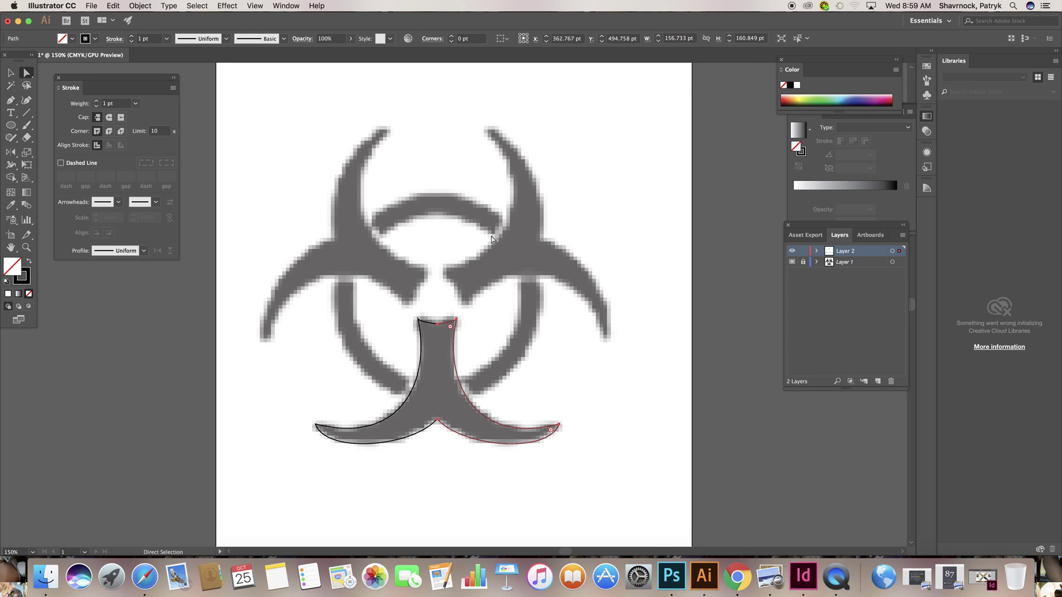
Zoom in on the bottom arm and select both halves' stem-top anchor points.
{"action": "key", "text": "v"}
{"action": "key", "text": "super+equal"}
{"action": "key", "text": "super+equal"}
{"action": "key", "text": "a"}
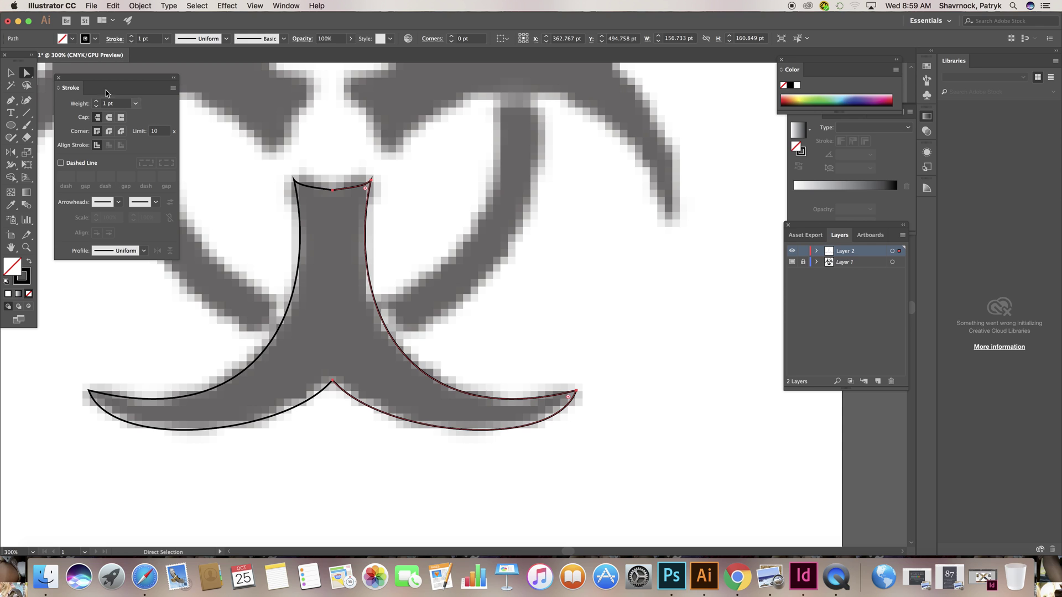
{"action": "left_click", "coordinate": [318, 160]}
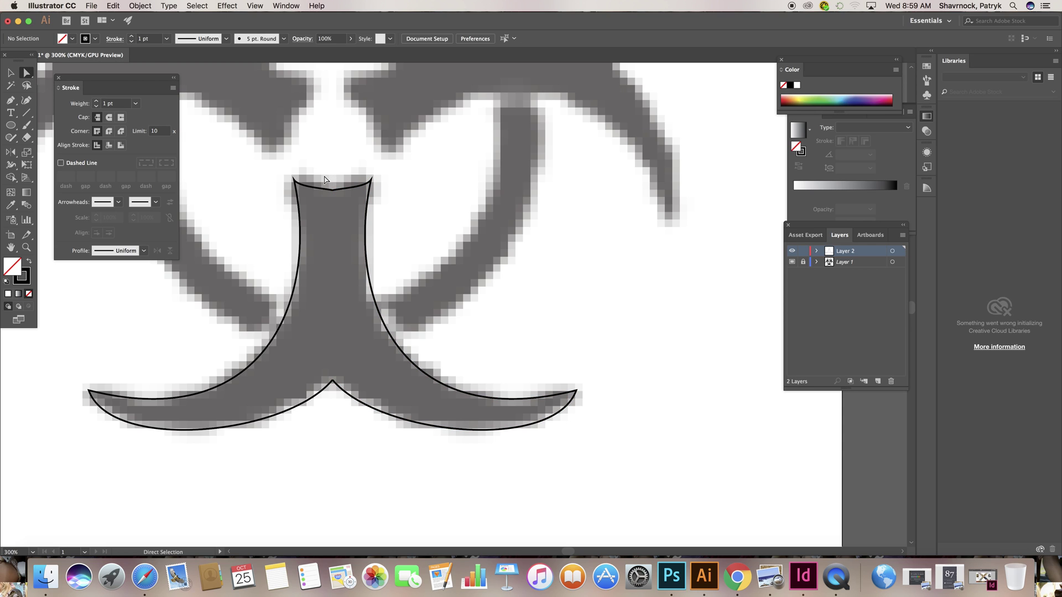
{"action": "left_click", "coordinate": [294, 180]}
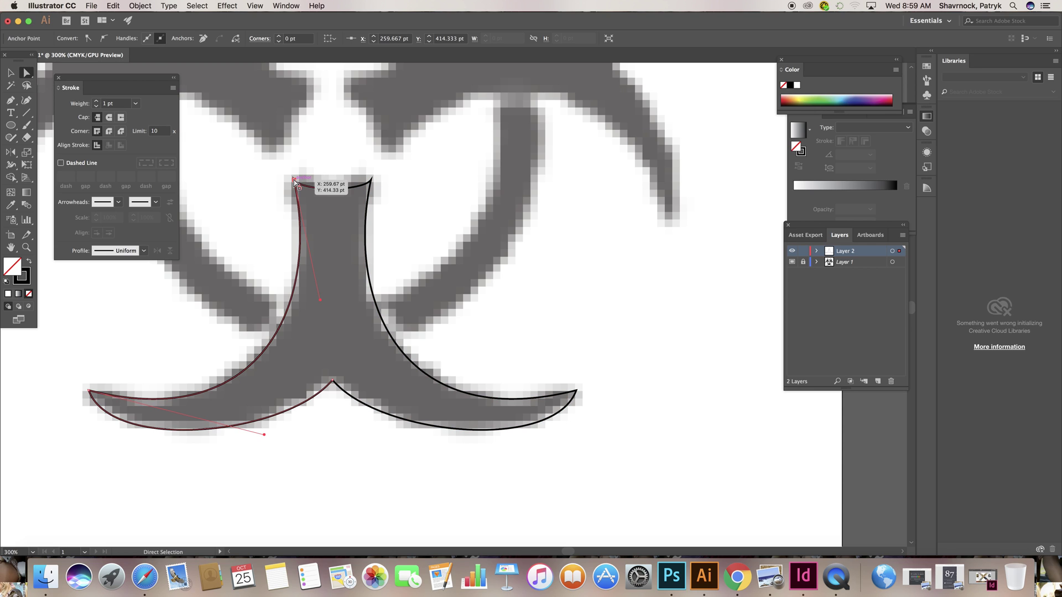
{"action": "left_click", "coordinate": [327, 173]}
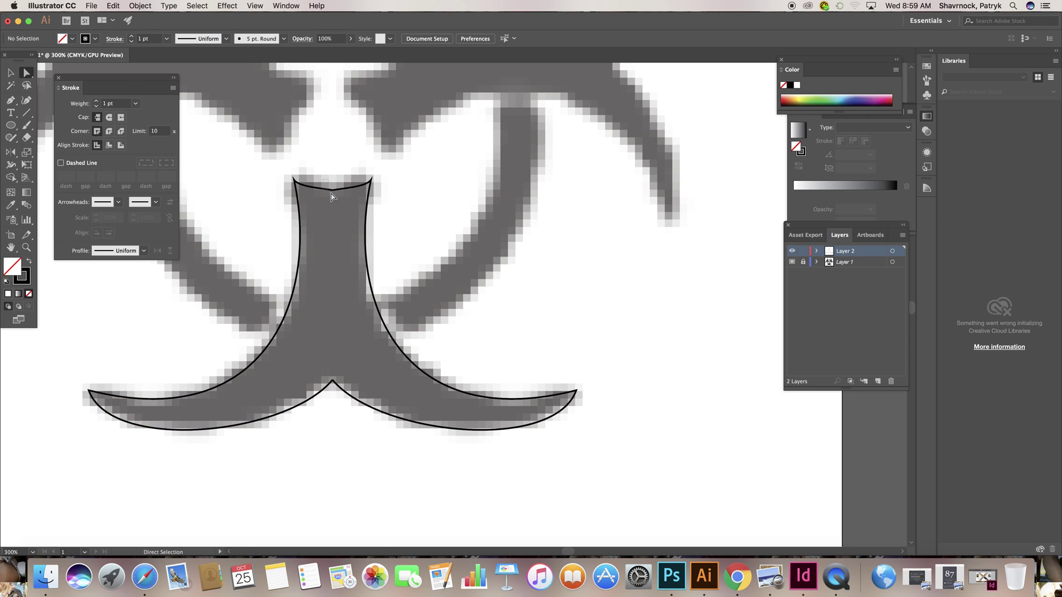
{"action": "left_click", "coordinate": [336, 191]}
{"action": "left_click_drag", "start_coordinate": [314, 169], "coordinate": [351, 214]}
{"action": "left_click_drag", "start_coordinate": [314, 164], "coordinate": [351, 216]}
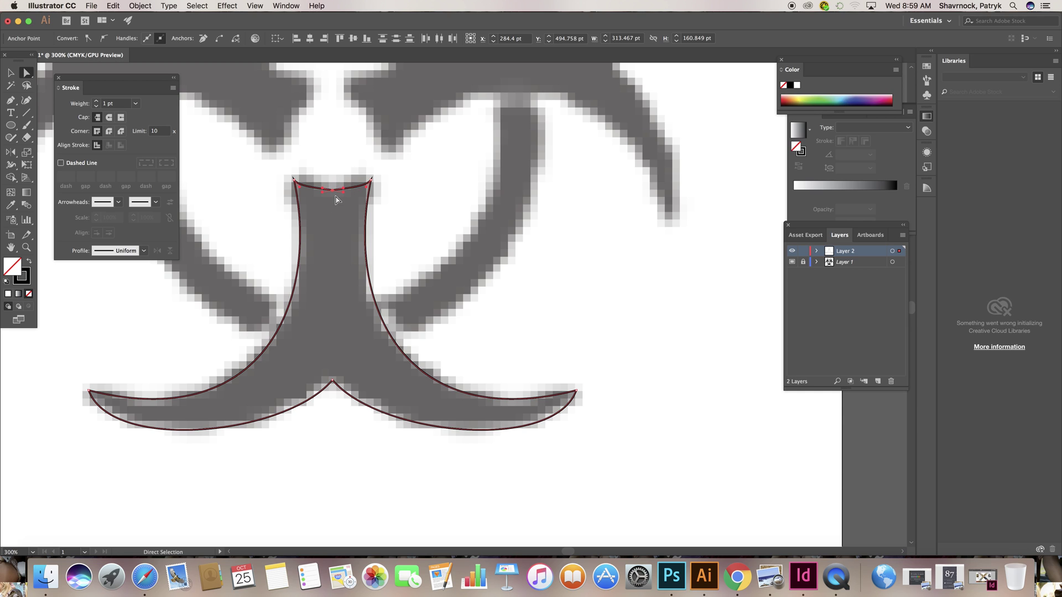
Average the two top anchors on both axes and join the halves there.
{"action": "left_click", "coordinate": [147, 7]}
{"action": "mouse_move", "coordinate": [159, 229]}
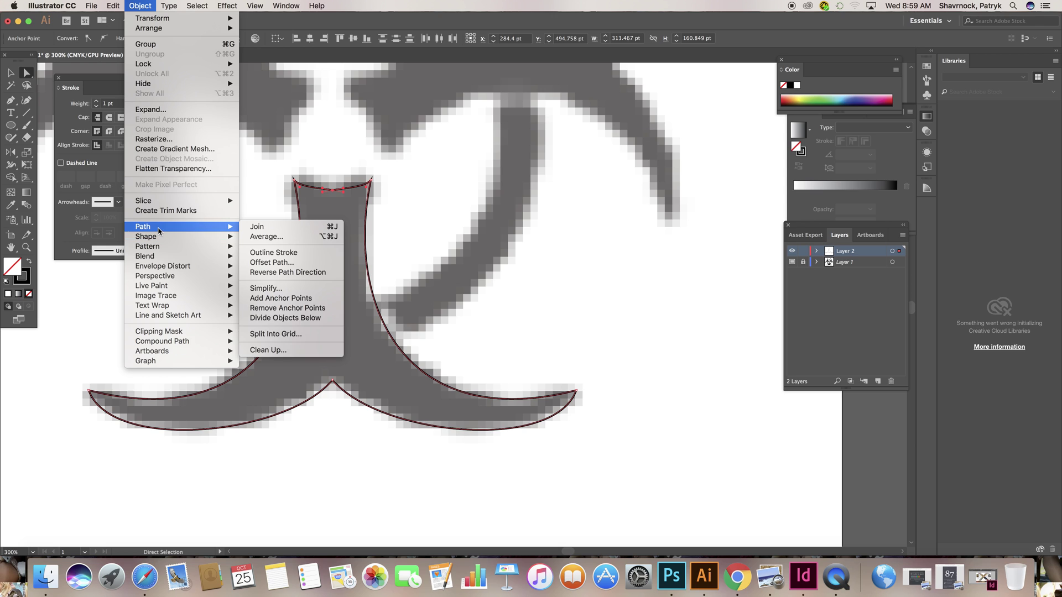
{"action": "left_click", "coordinate": [312, 237]}
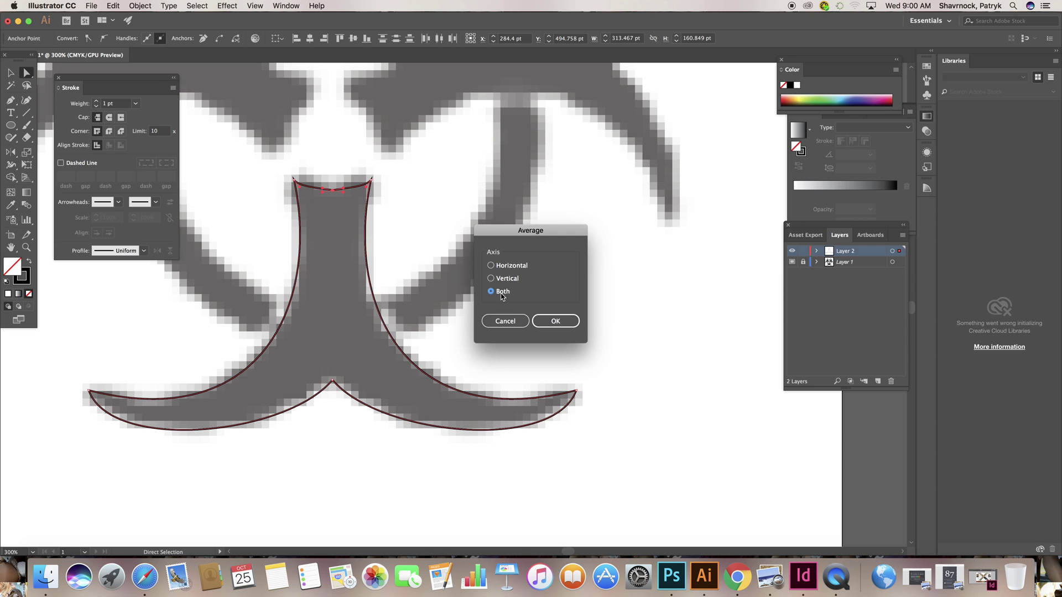
{"action": "left_click", "coordinate": [553, 323]}
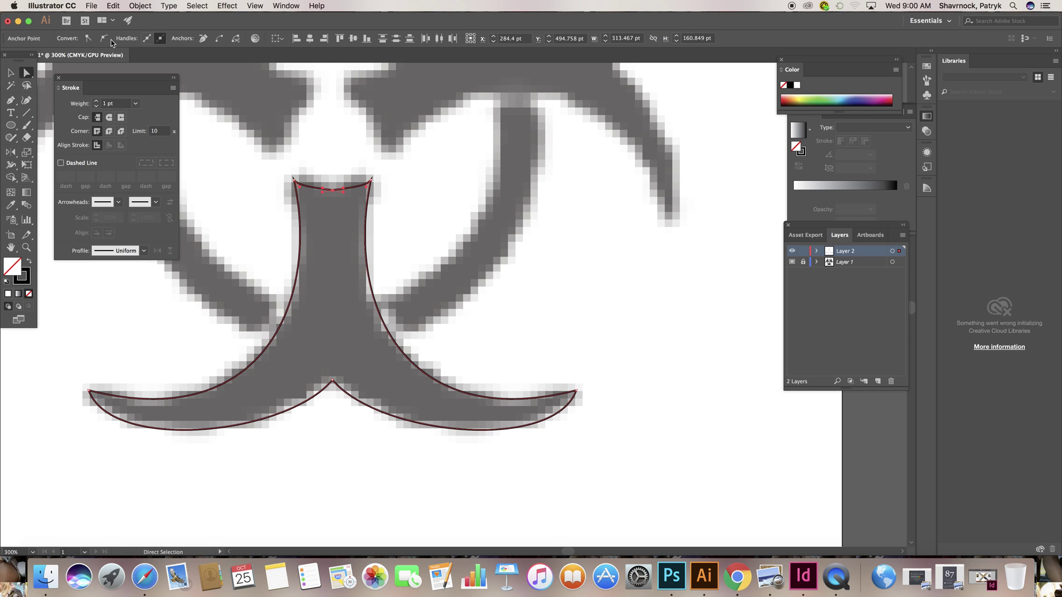
{"action": "left_click", "coordinate": [140, 6]}
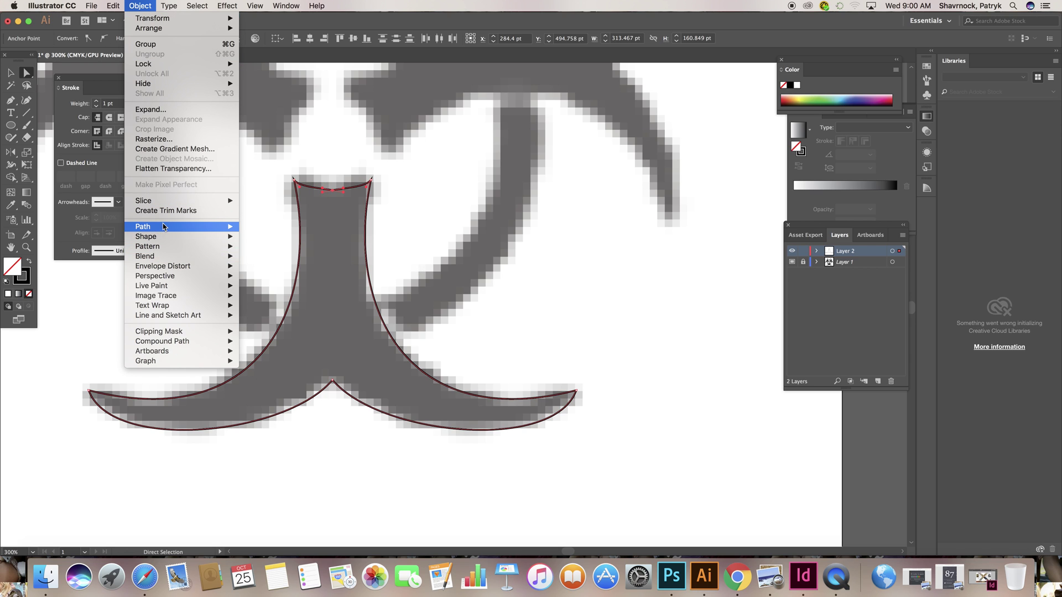
{"action": "mouse_move", "coordinate": [166, 227]}
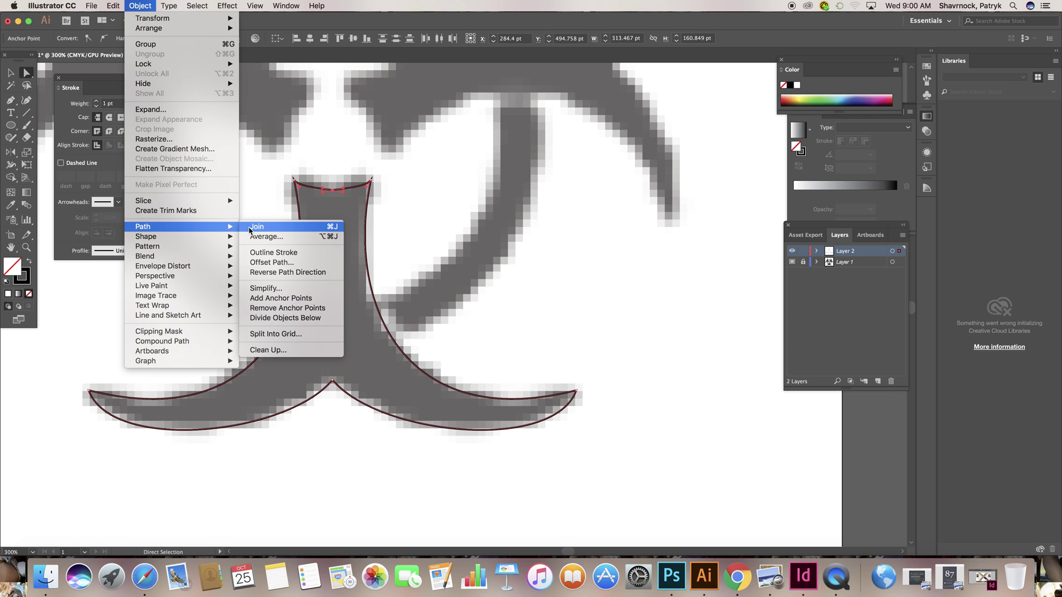
{"action": "left_click", "coordinate": [311, 231]}
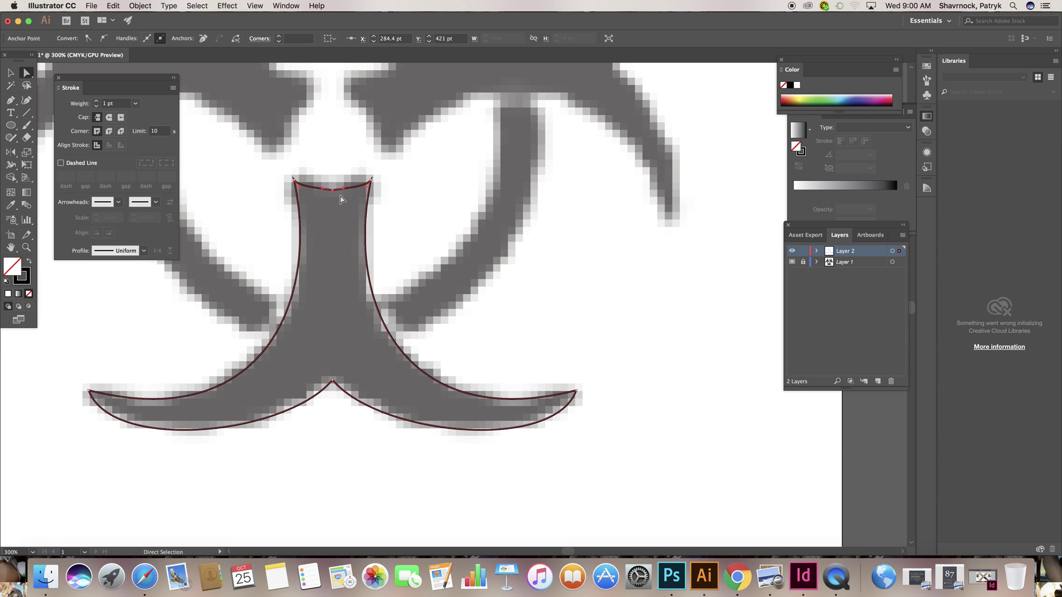
Average the arm outline's two loose bottom end points on both axes.
{"action": "left_click_drag", "start_coordinate": [314, 365], "coordinate": [361, 414]}
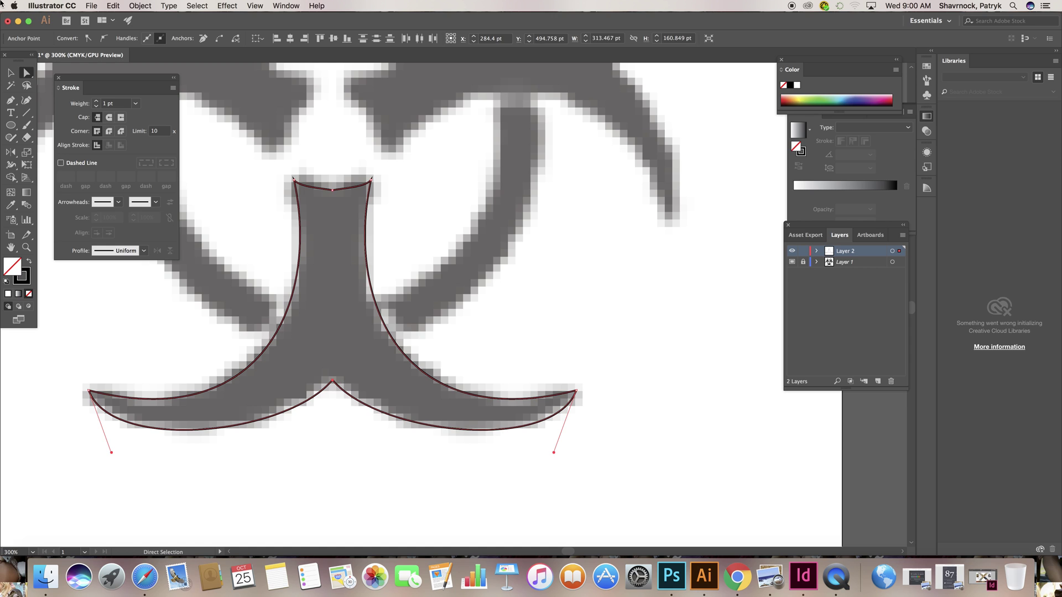
{"action": "left_click", "coordinate": [138, 7]}
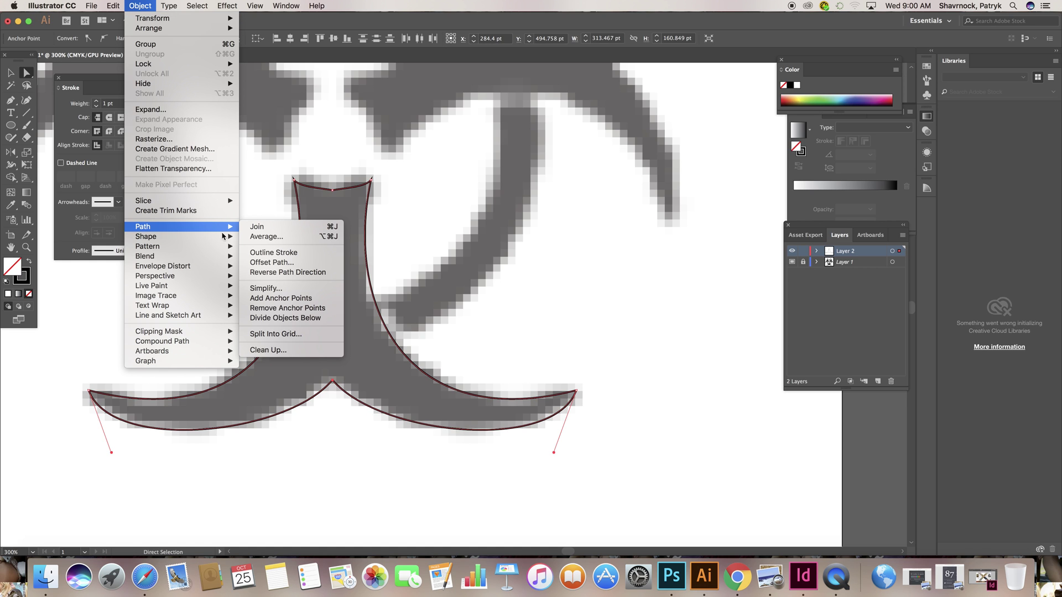
{"action": "left_click", "coordinate": [258, 238]}
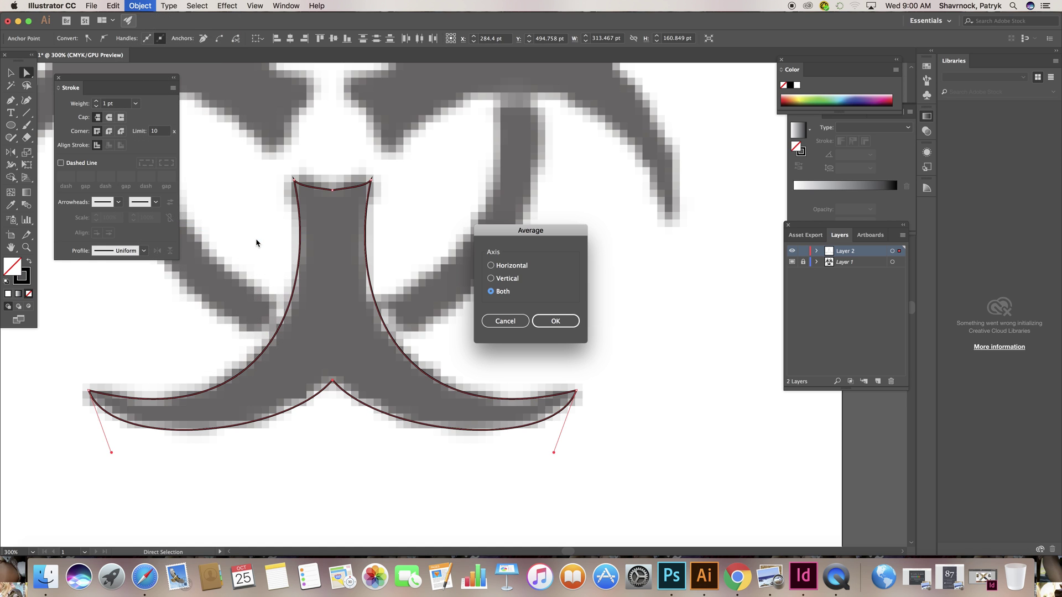
{"action": "left_click", "coordinate": [569, 324]}
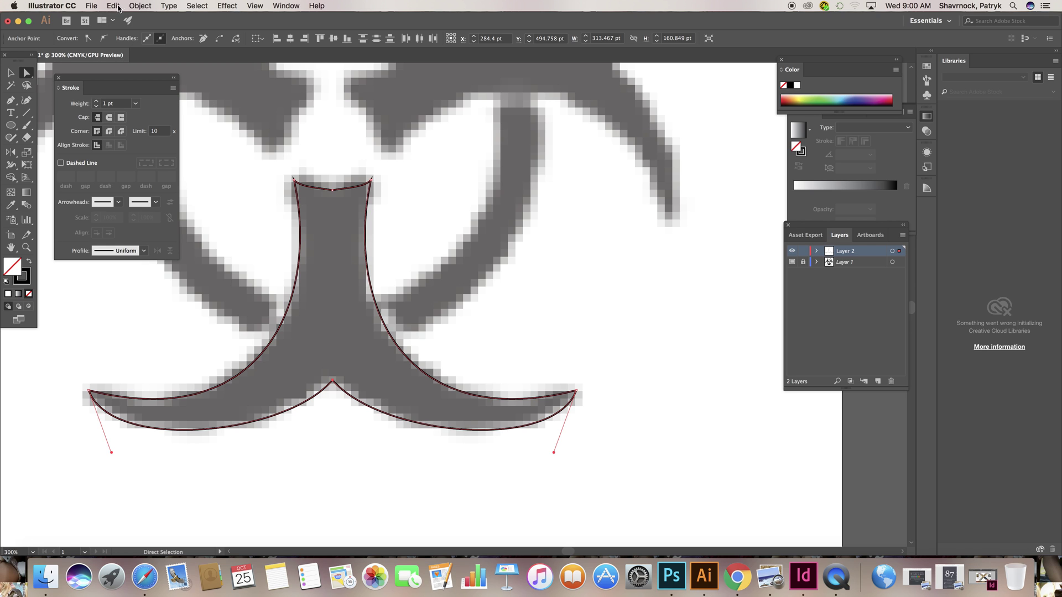
Join the averaged bottom end points into one anchor, closing the arm path.
{"action": "left_click", "coordinate": [139, 6]}
{"action": "mouse_move", "coordinate": [169, 226]}
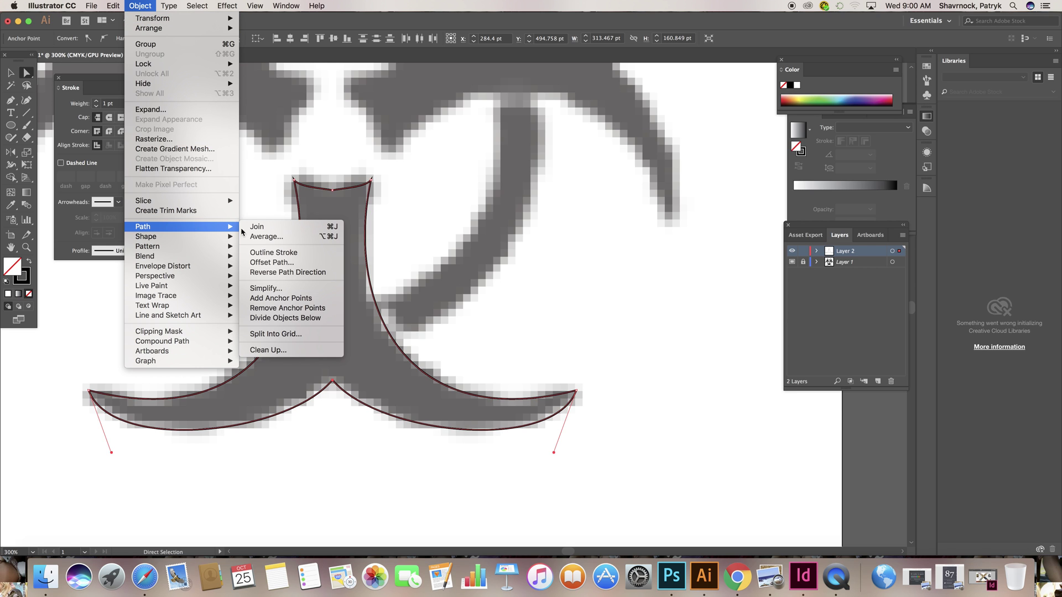
{"action": "left_click", "coordinate": [297, 228]}
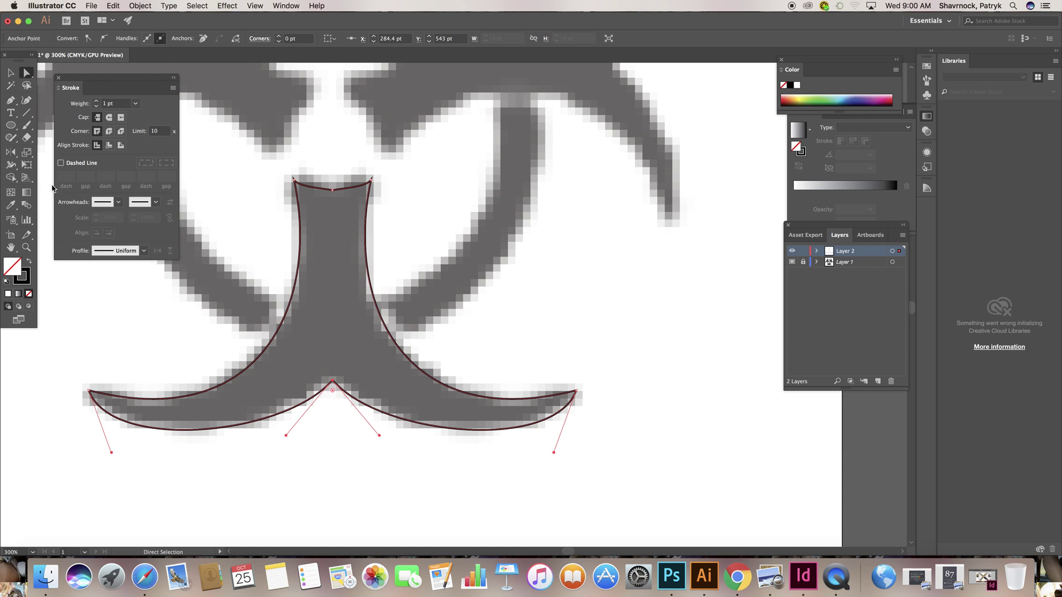
{"action": "left_click", "coordinate": [11, 73]}
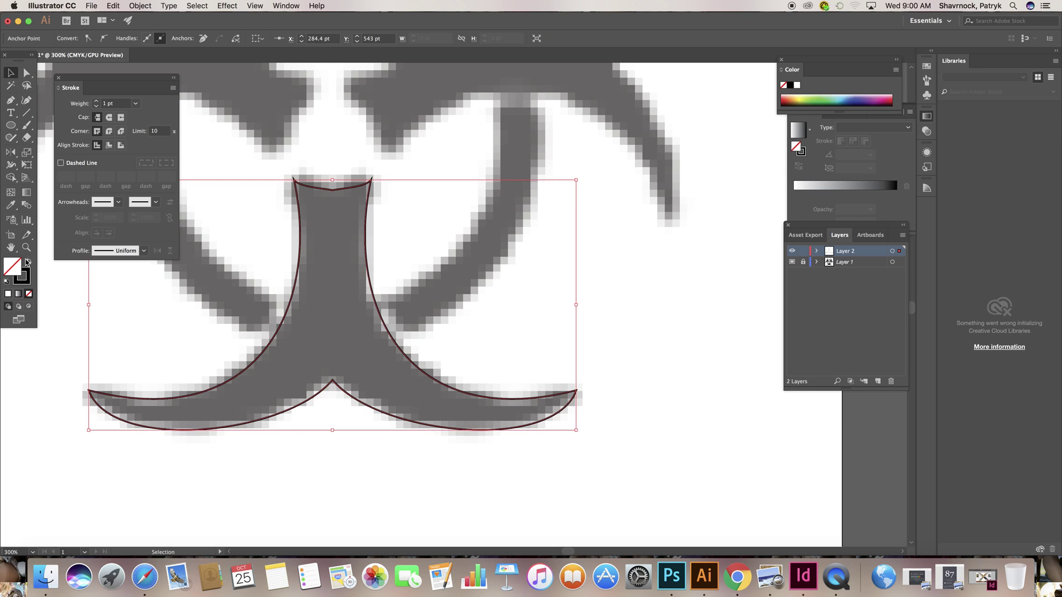
Make the arm solid black with no outline and nudge its top-edge anchors down slightly.
{"action": "left_click", "coordinate": [28, 263]}
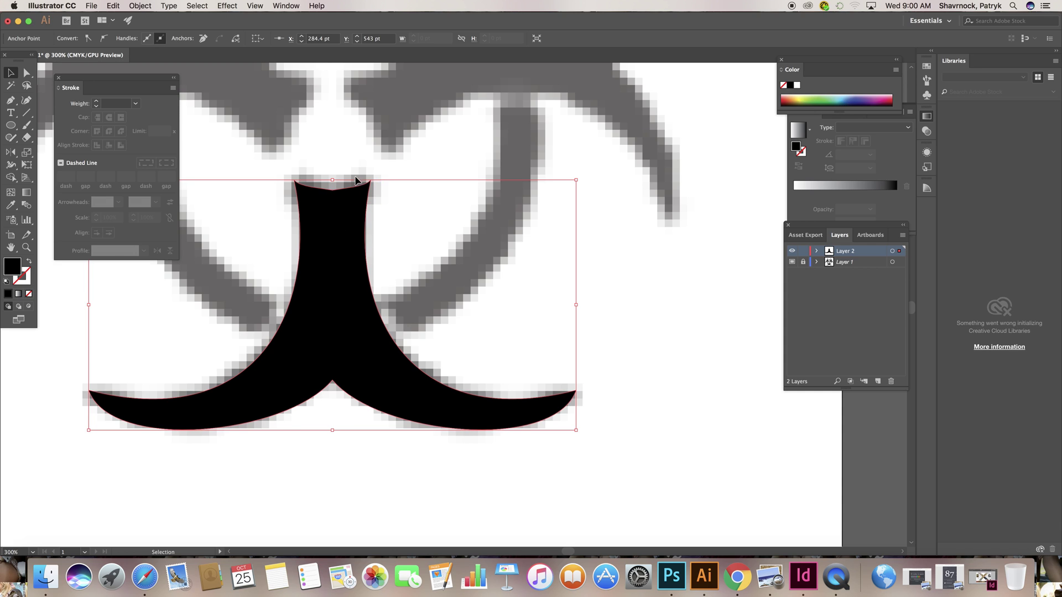
{"action": "key", "text": "a"}
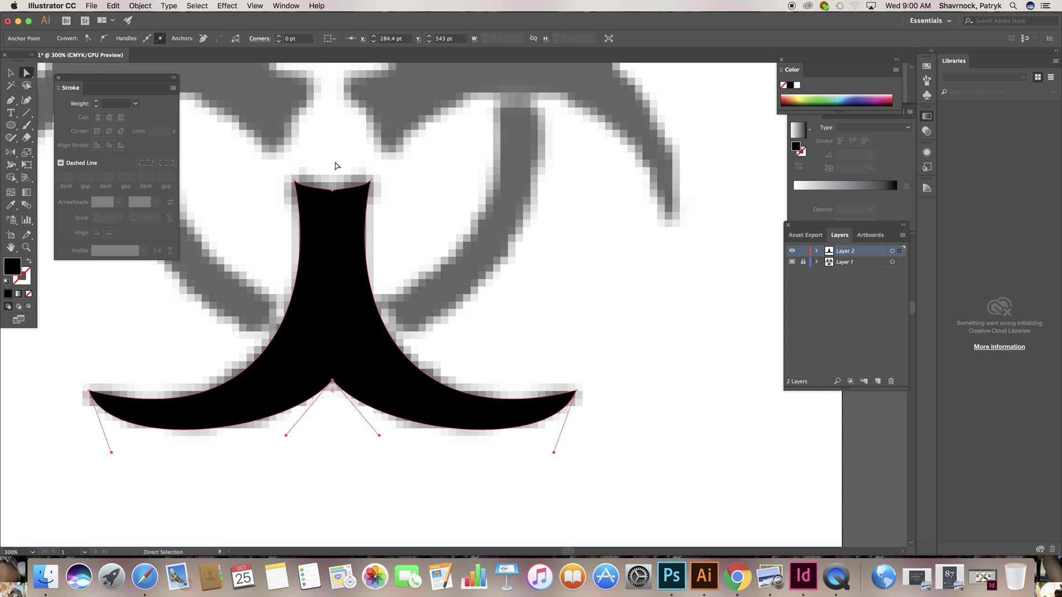
{"action": "left_click_drag", "start_coordinate": [286, 167], "coordinate": [384, 186]}
{"action": "key", "text": "Down"}
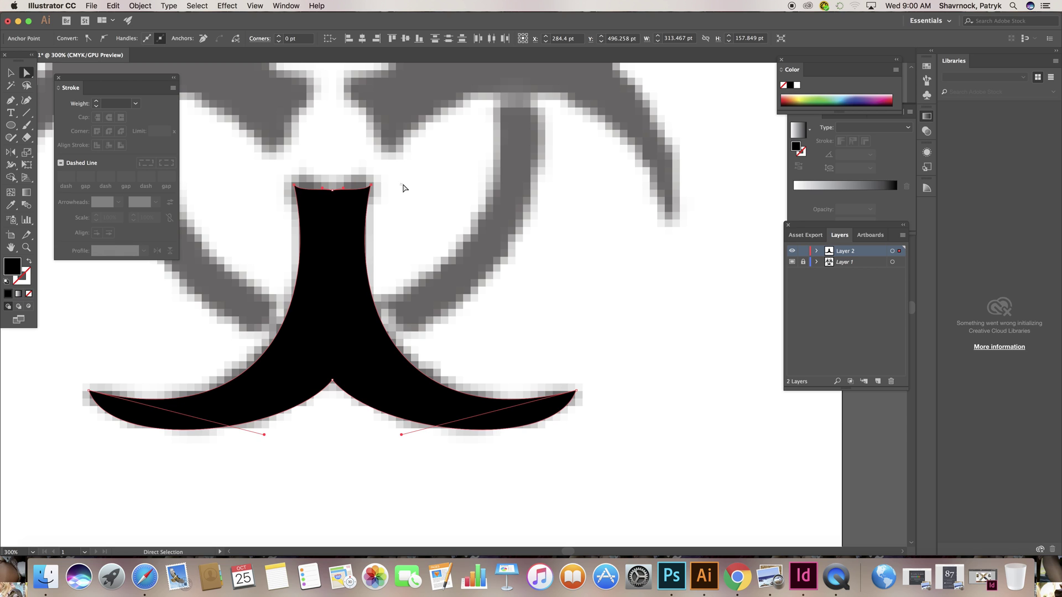
{"action": "left_click", "coordinate": [402, 191]}
{"action": "key", "text": "super+minus"}
{"action": "key", "text": "super+minus"}
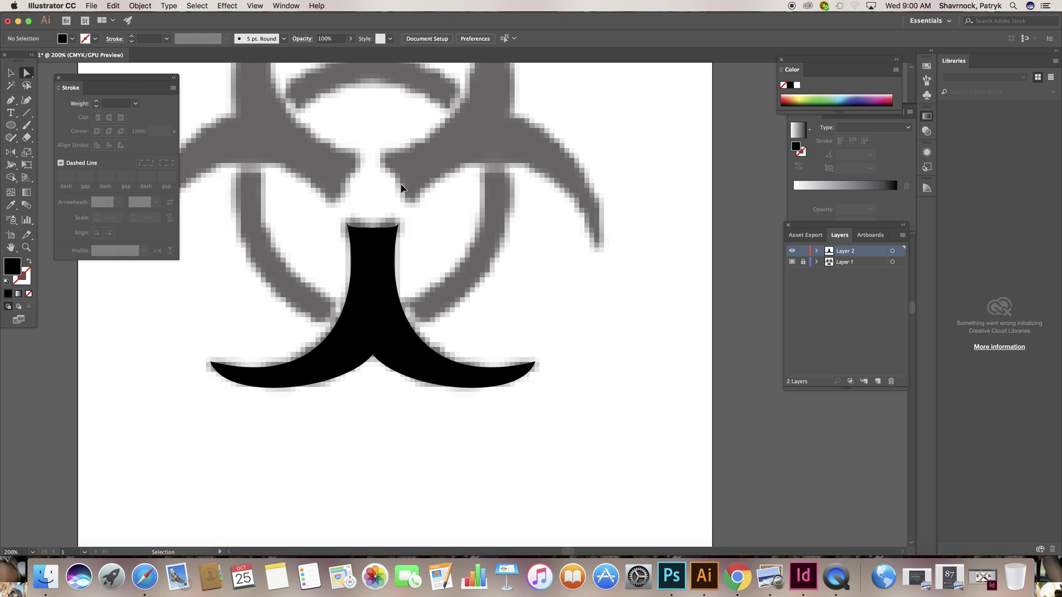
Select the black arm and give it a 10 pt stroke.
{"action": "left_click", "coordinate": [391, 298]}
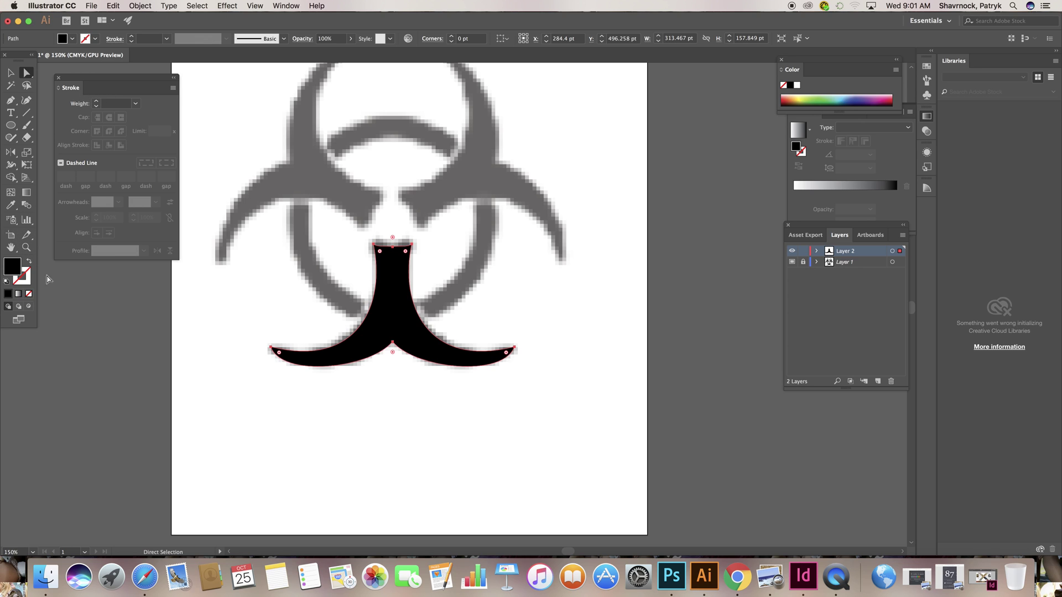
{"action": "left_click", "coordinate": [135, 103]}
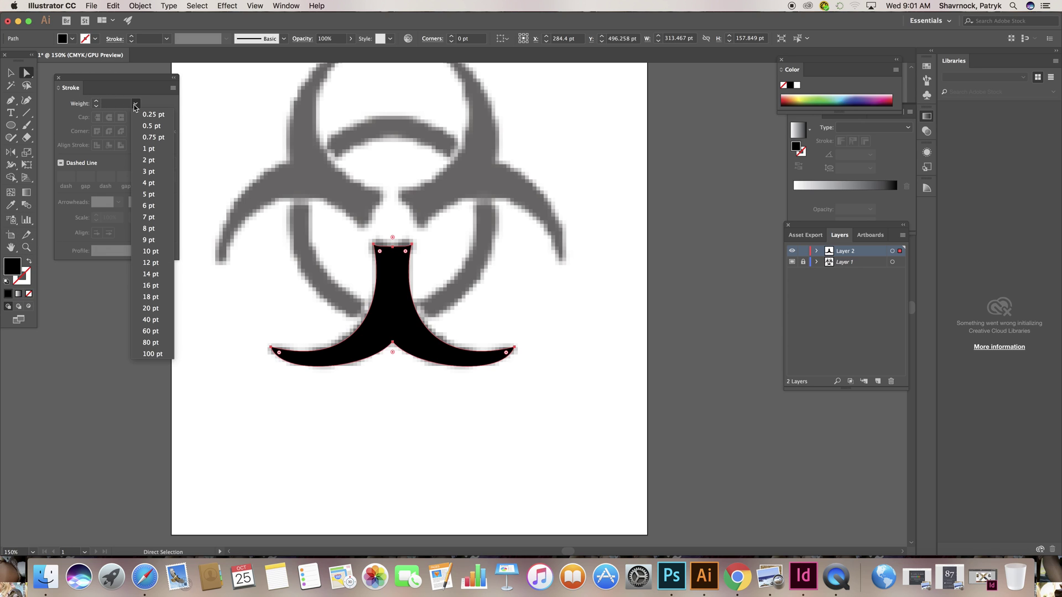
{"action": "left_click", "coordinate": [149, 183]}
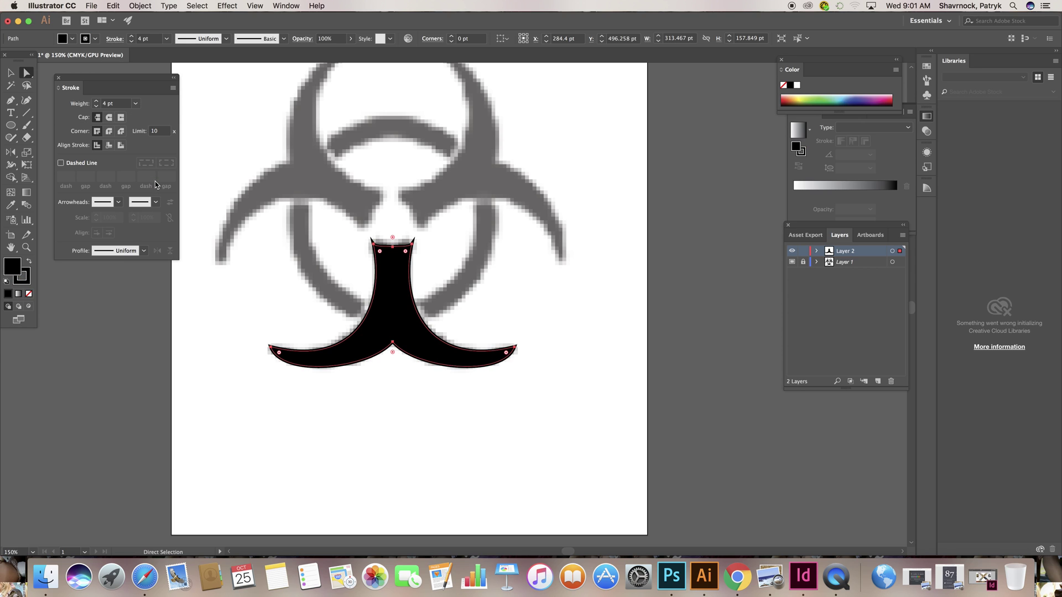
{"action": "left_click", "coordinate": [134, 104]}
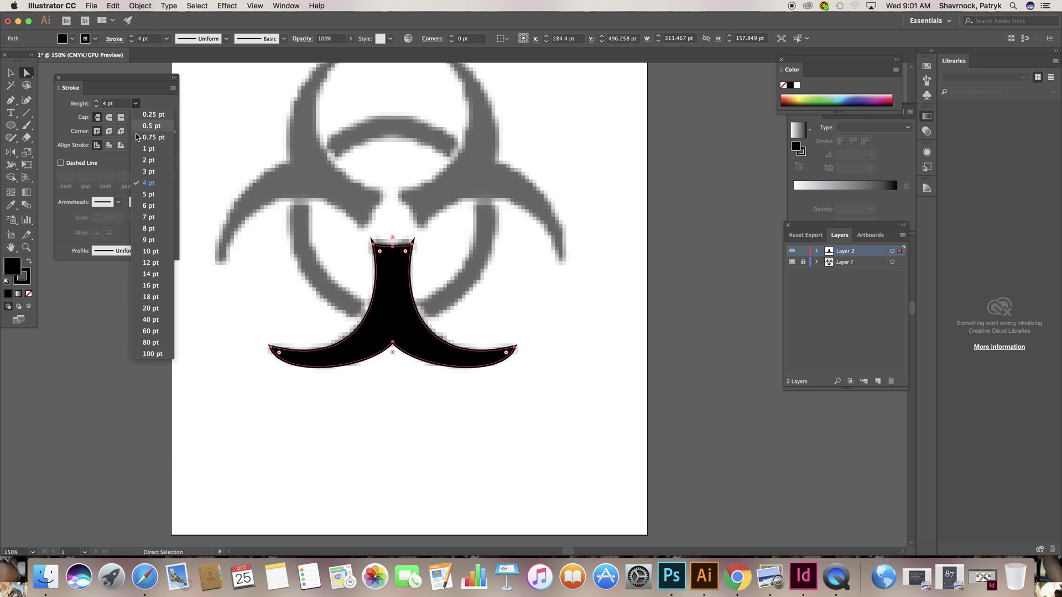
{"action": "left_click", "coordinate": [155, 251]}
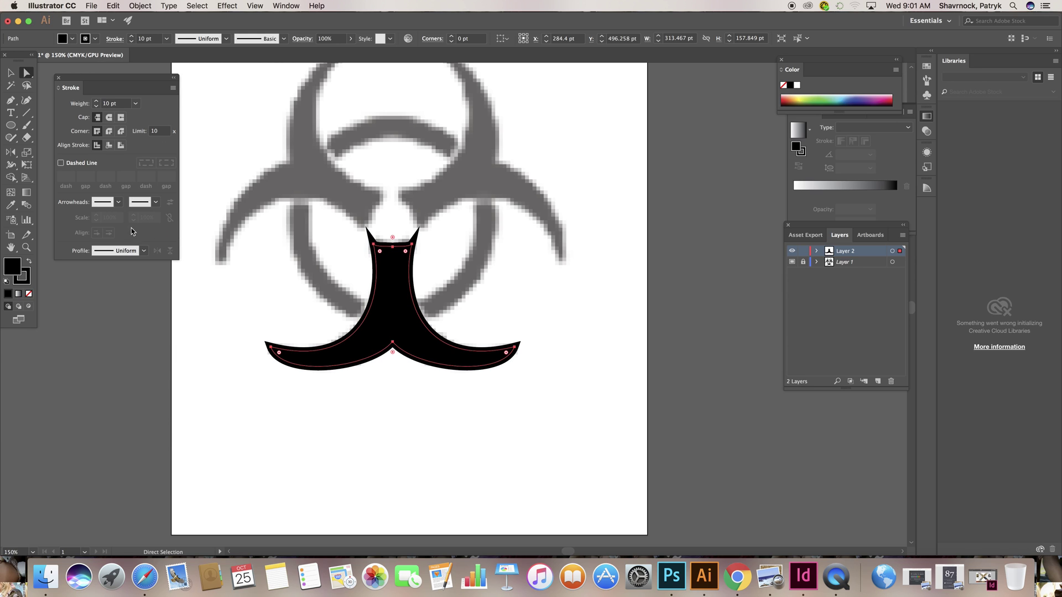
Make the arm's stroke white from the stroke swatches.
{"action": "double_click", "coordinate": [30, 283]}
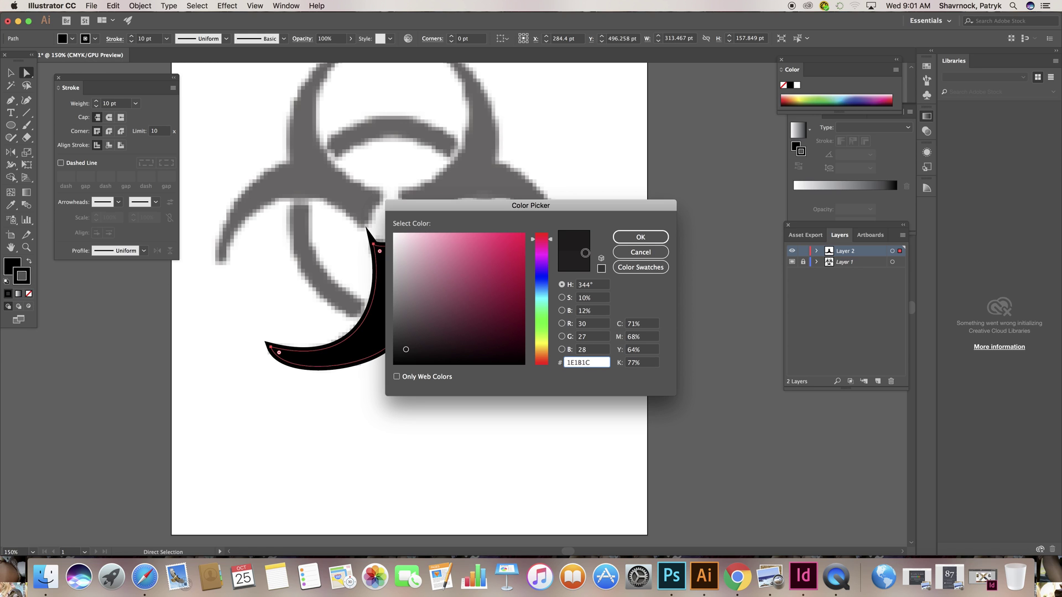
{"action": "left_click", "coordinate": [639, 237]}
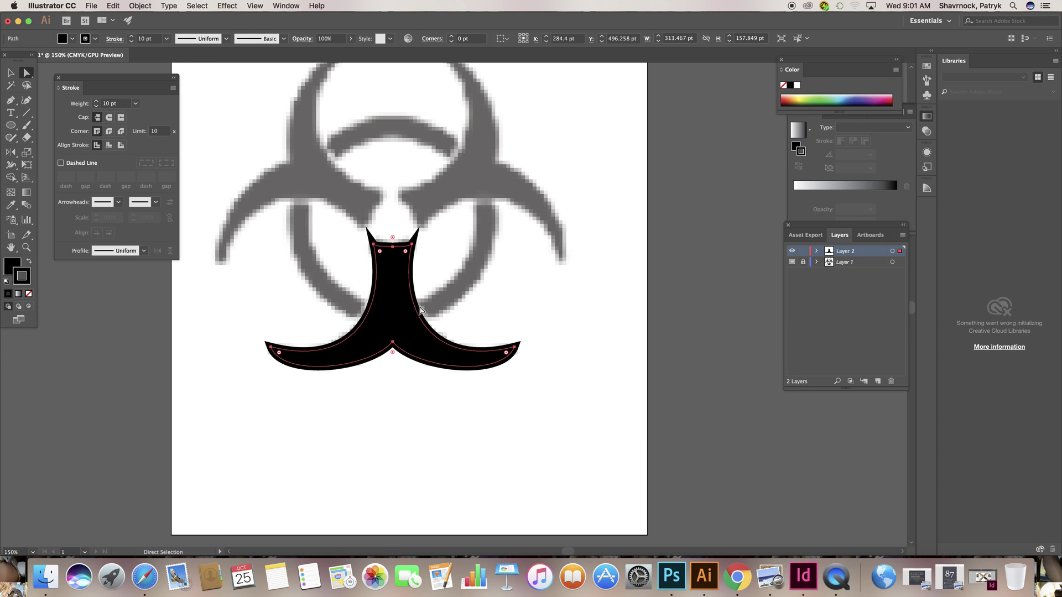
{"action": "left_click", "coordinate": [97, 41]}
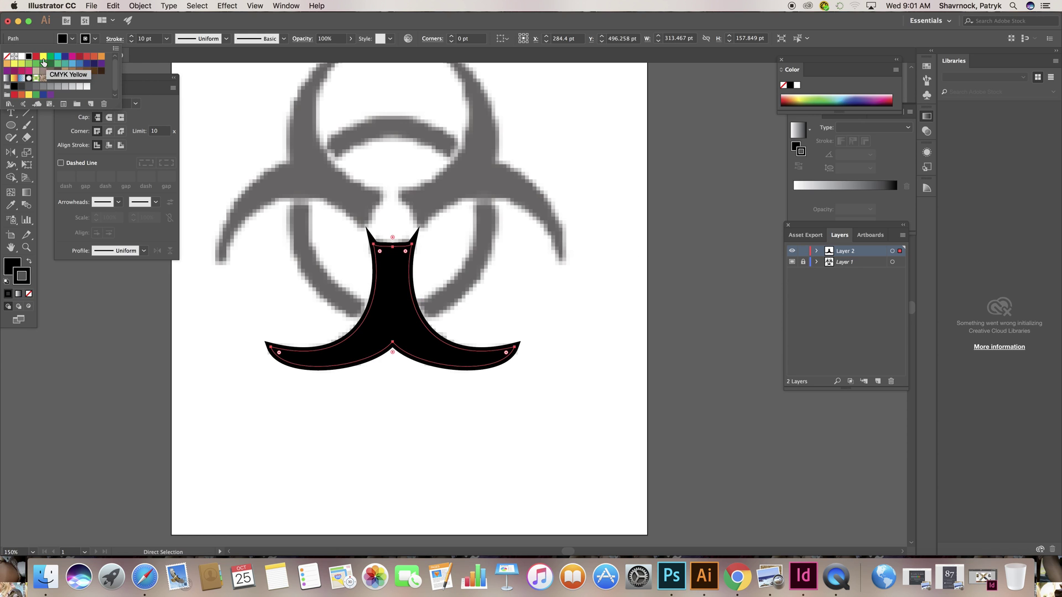
{"action": "left_click", "coordinate": [22, 57]}
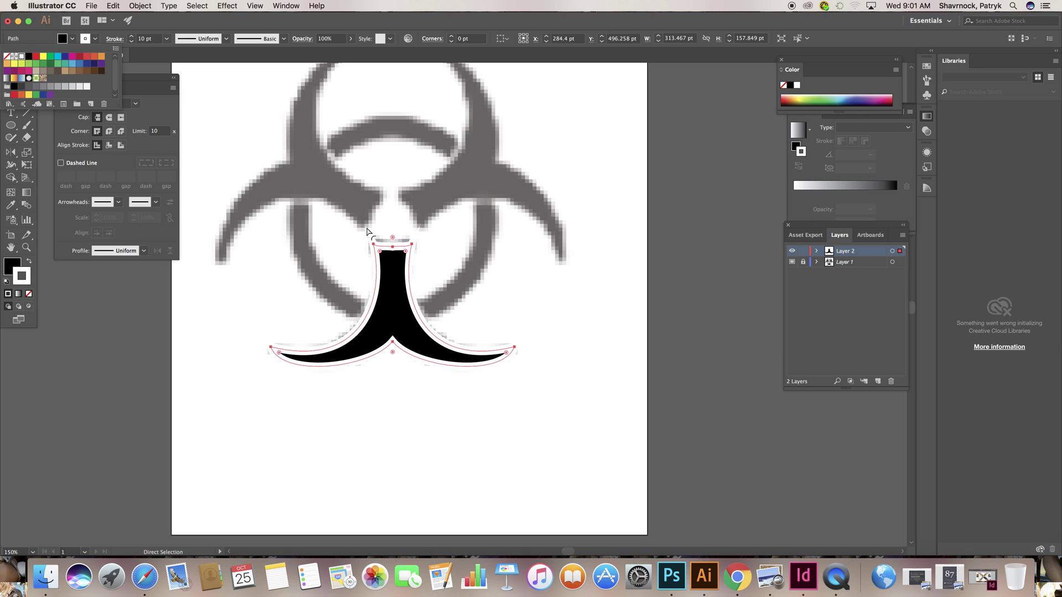
{"action": "left_click", "coordinate": [113, 120]}
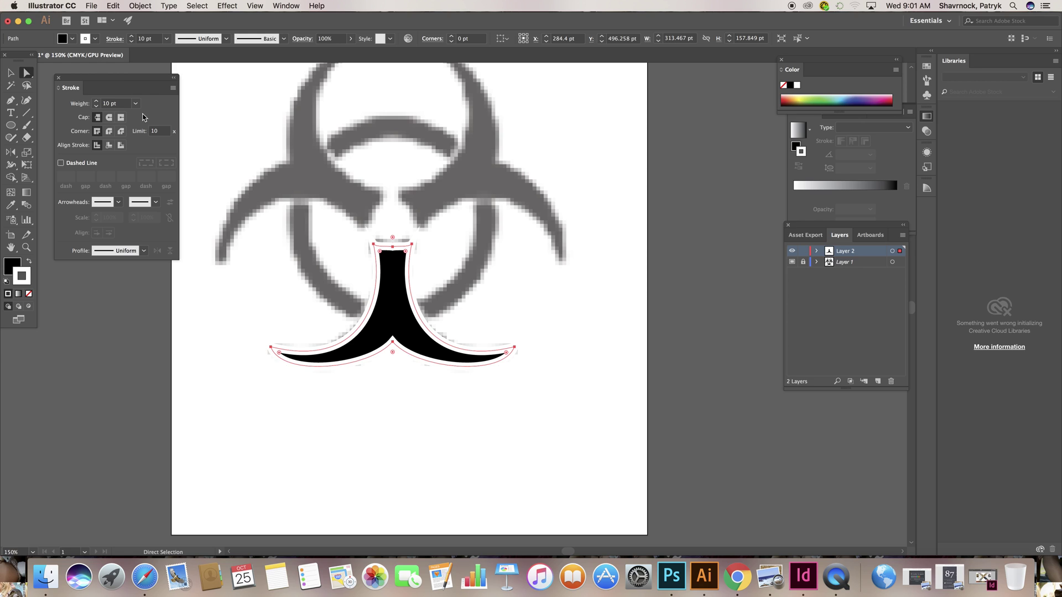
Give the stroke round caps and round joins, aligned to the outside.
{"action": "left_click", "coordinate": [111, 119]}
{"action": "left_click", "coordinate": [110, 132]}
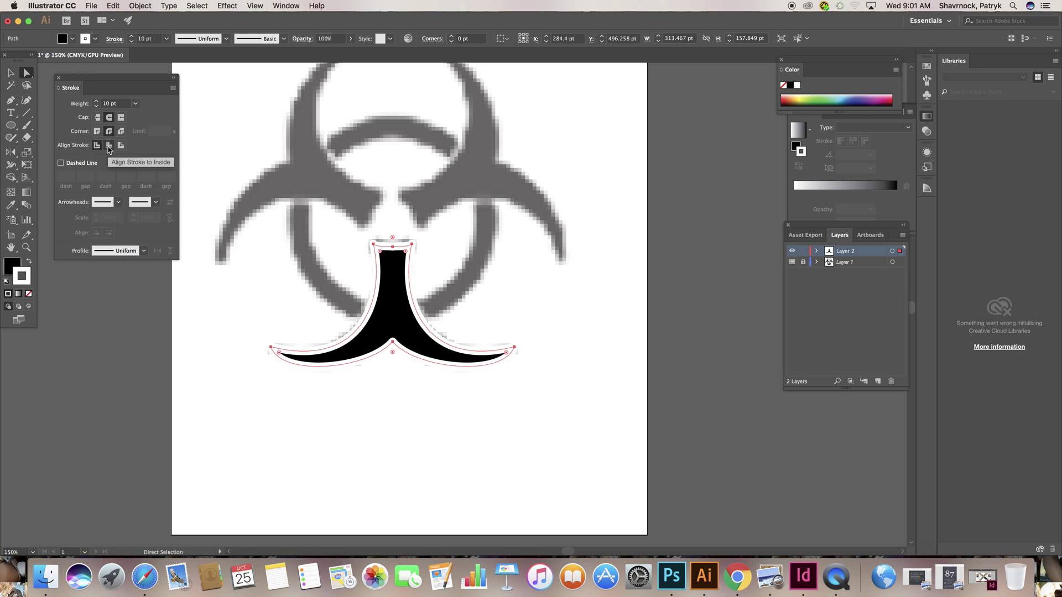
{"action": "left_click", "coordinate": [120, 146]}
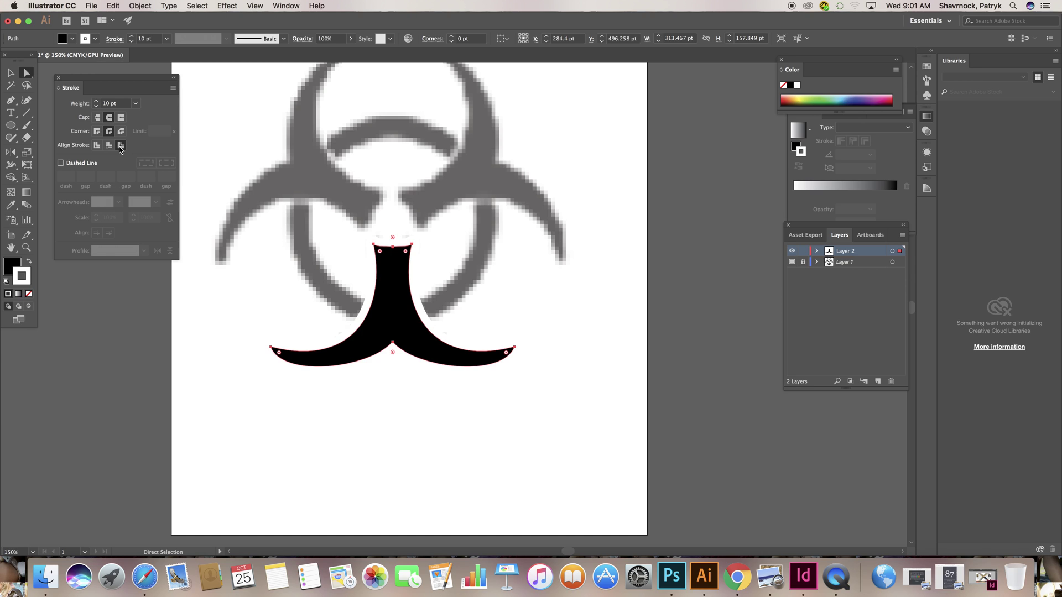
Rotate a copy of the black arm onto the template's upper-right arm.
{"action": "left_click", "coordinate": [11, 73]}
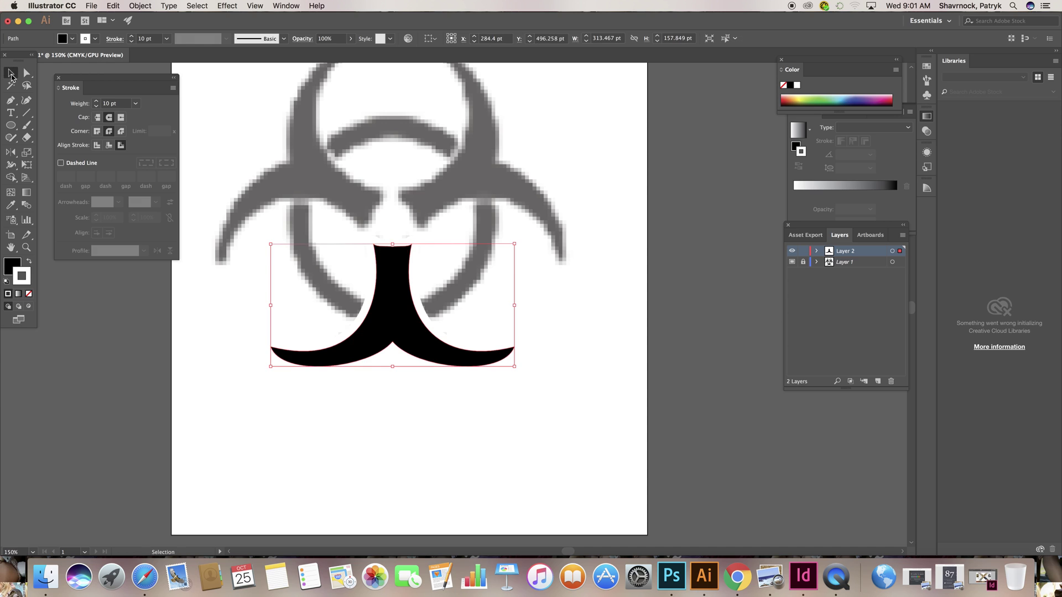
{"action": "left_click", "coordinate": [597, 316]}
{"action": "left_click", "coordinate": [377, 332]}
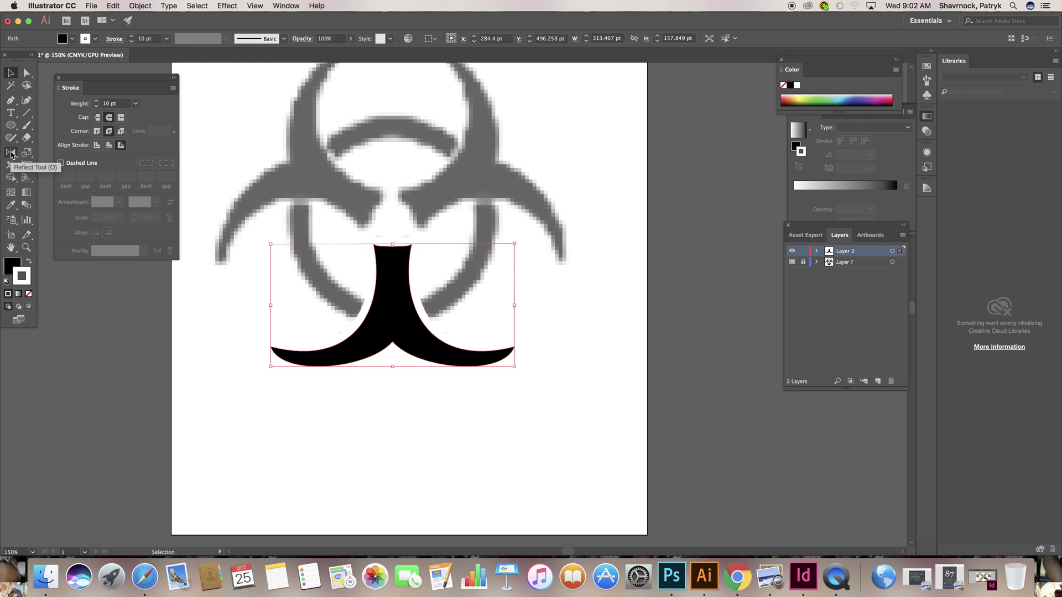
{"action": "left_click", "coordinate": [11, 153]}
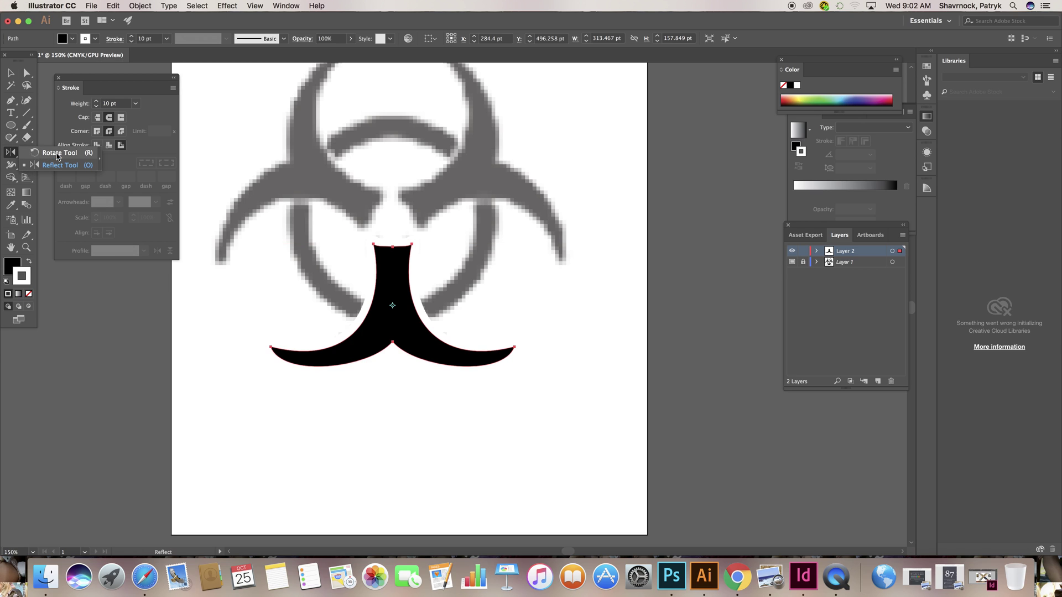
{"action": "left_click", "coordinate": [51, 154]}
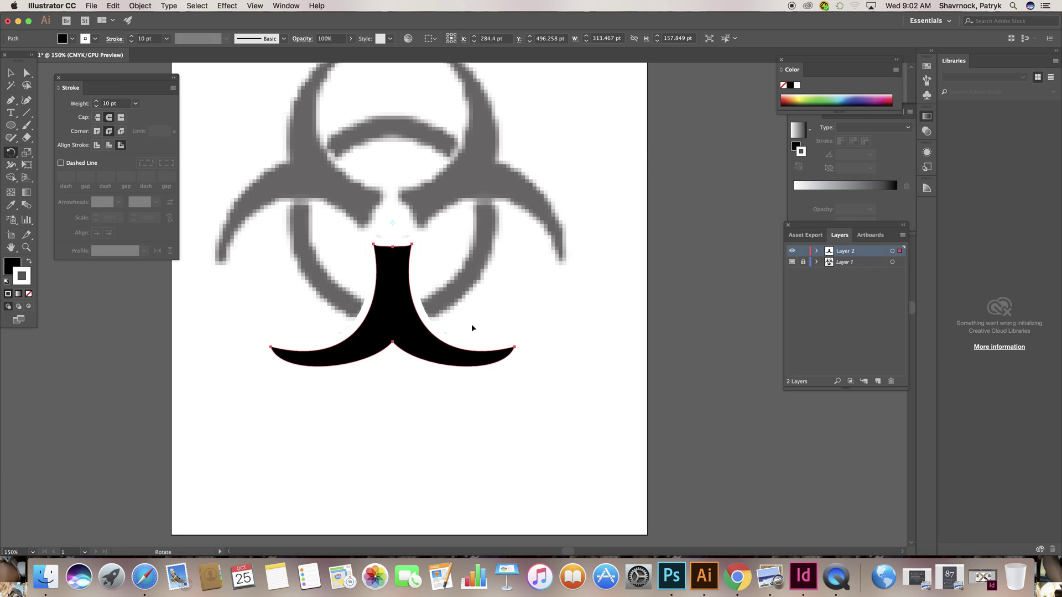
{"action": "left_click_drag", "start_coordinate": [470, 343], "coordinate": [446, 117]}
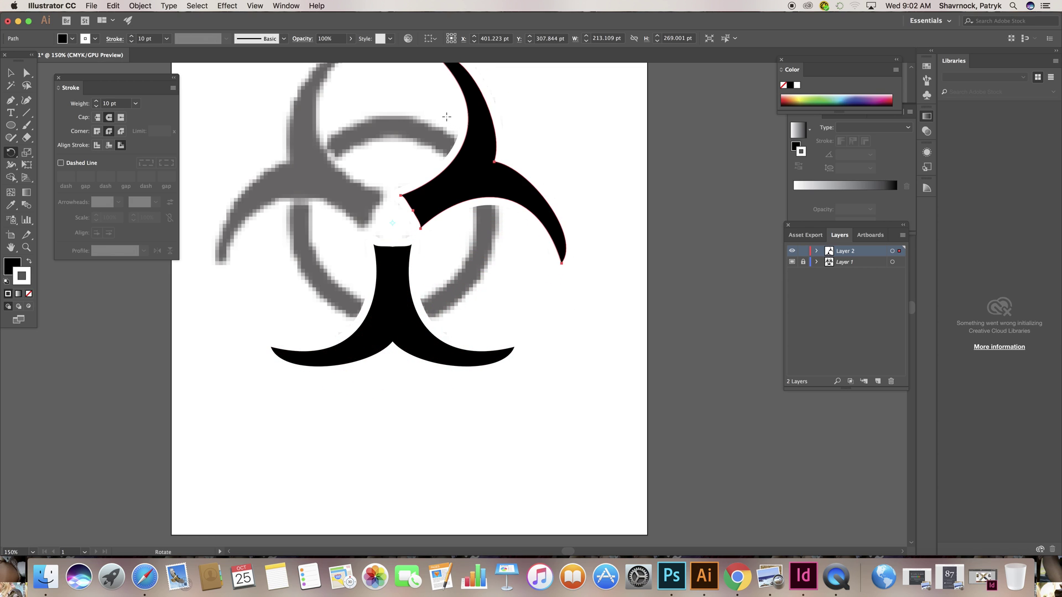
Repeat the rotated copy with Ctrl+D to cover the left arm, then deselect.
{"action": "scroll", "coordinate": [448, 133], "scroll_direction": "up", "scroll_amount": 3}
{"action": "scroll", "coordinate": [448, 133], "scroll_direction": "left", "scroll_amount": 1}
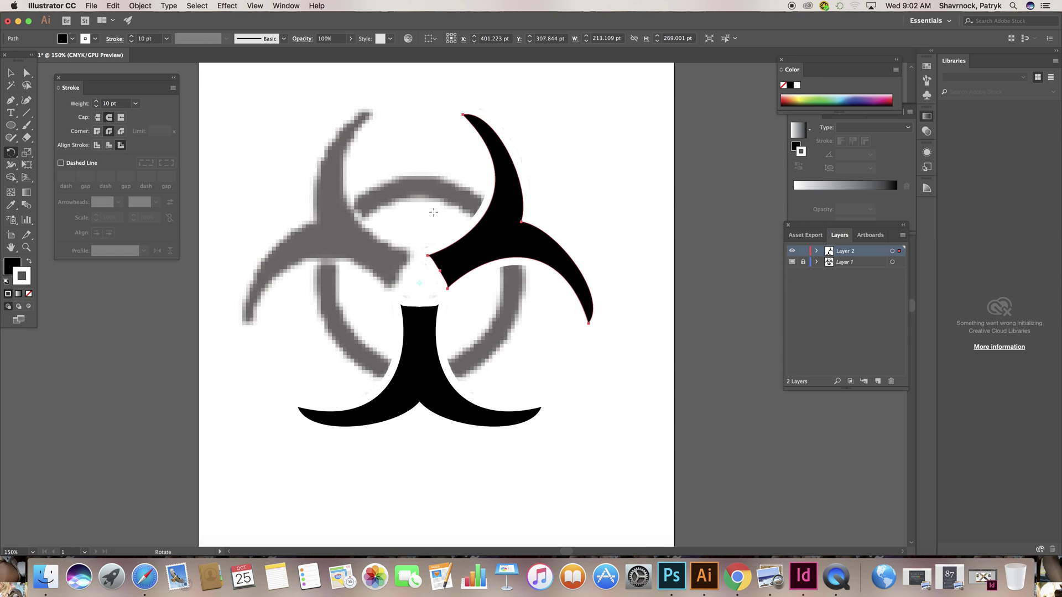
{"action": "key", "text": "super+d"}
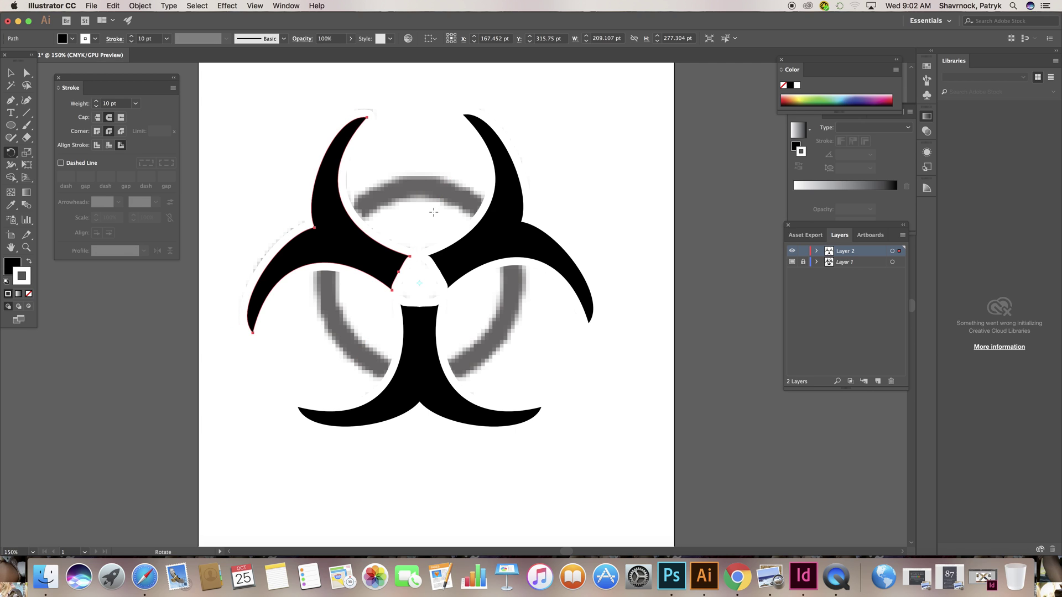
{"action": "left_click", "coordinate": [12, 73]}
{"action": "left_click", "coordinate": [241, 92]}
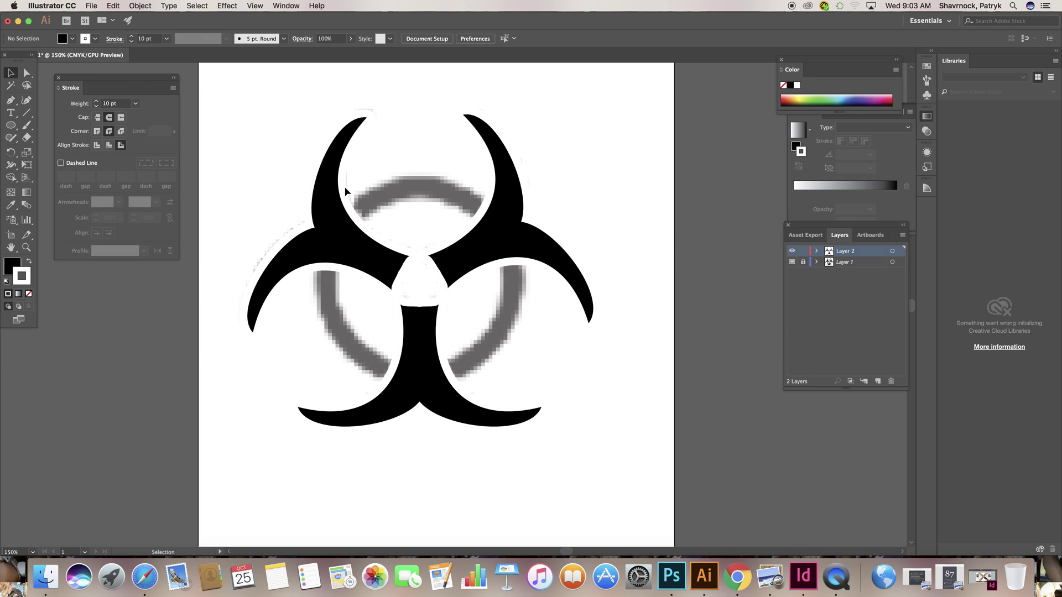
Add Layer 3 above the reference layer and lock Layer 2 with the arms.
{"action": "left_click", "coordinate": [847, 263]}
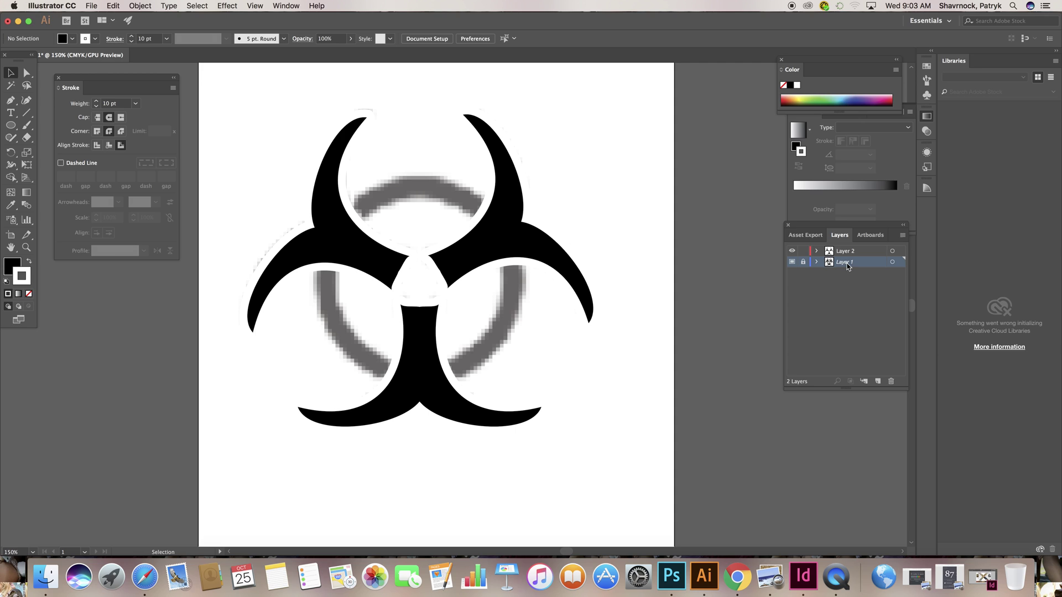
{"action": "left_click", "coordinate": [877, 382]}
{"action": "left_click", "coordinate": [803, 251]}
Draw a black-filled circle centred on the symbol with the Ellipse tool.
{"action": "left_click", "coordinate": [12, 127]}
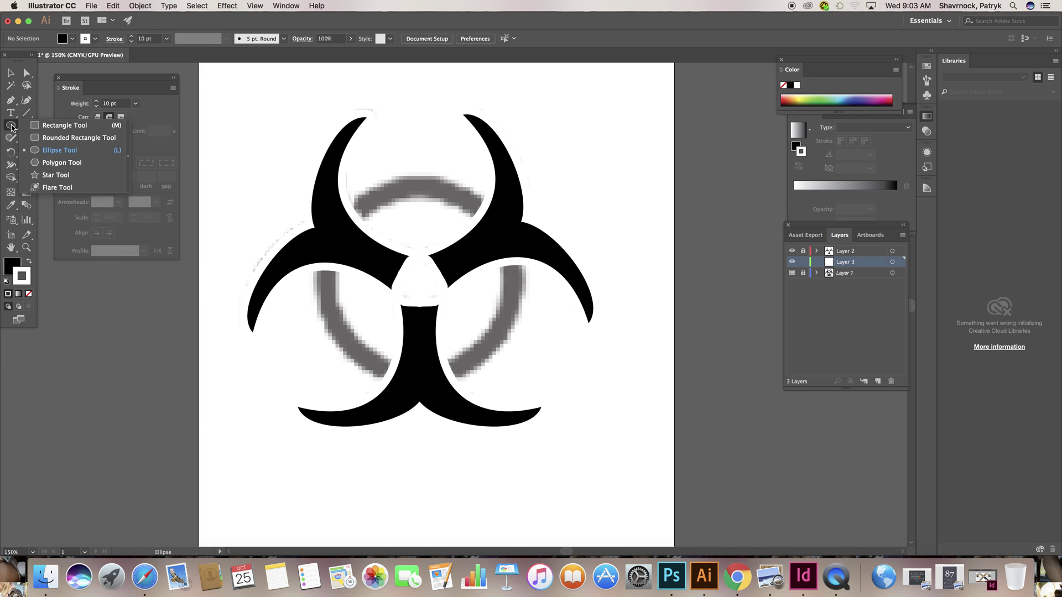
{"action": "left_click", "coordinate": [44, 150]}
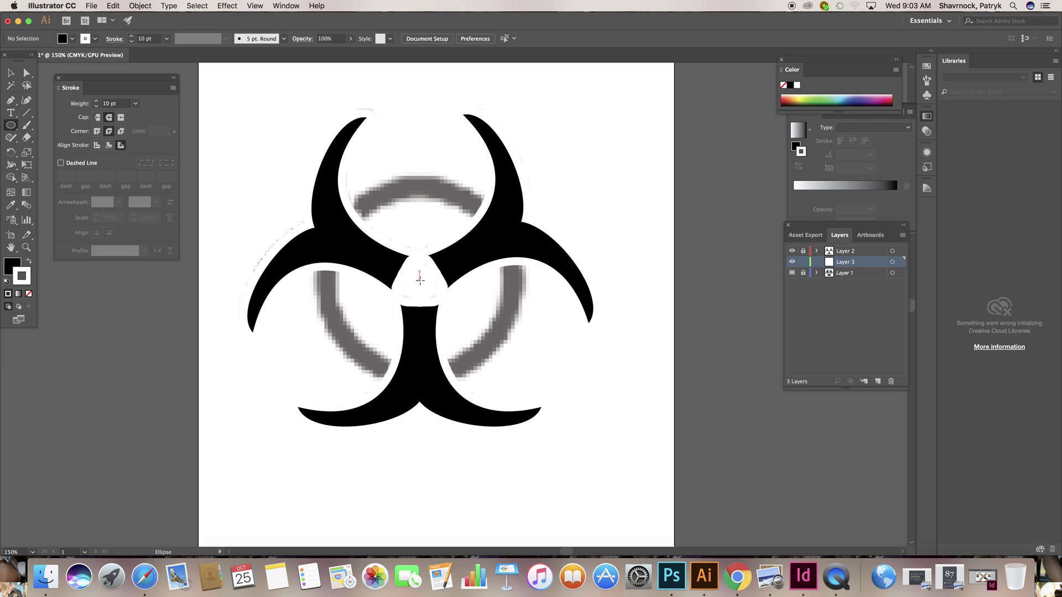
{"action": "mouse_move", "coordinate": [420, 280]}
{"action": "left_mouse_down"}
{"action": "mouse_move", "coordinate": [447, 294]}
{"action": "mouse_move", "coordinate": [482, 347]}
{"action": "mouse_move", "coordinate": [575, 433]}
{"action": "mouse_move", "coordinate": [575, 354]}
{"action": "mouse_move", "coordinate": [578, 412]}
{"action": "mouse_move", "coordinate": [526, 369]}
{"action": "mouse_move", "coordinate": [477, 354]}
{"action": "mouse_move", "coordinate": [591, 432]}
{"action": "mouse_move", "coordinate": [479, 381]}
{"action": "mouse_move", "coordinate": [482, 372]}
{"action": "mouse_move", "coordinate": [461, 359]}
{"action": "mouse_move", "coordinate": [485, 374]}
{"action": "mouse_move", "coordinate": [443, 349]}
{"action": "mouse_move", "coordinate": [474, 374]}
{"action": "left_mouse_up"}
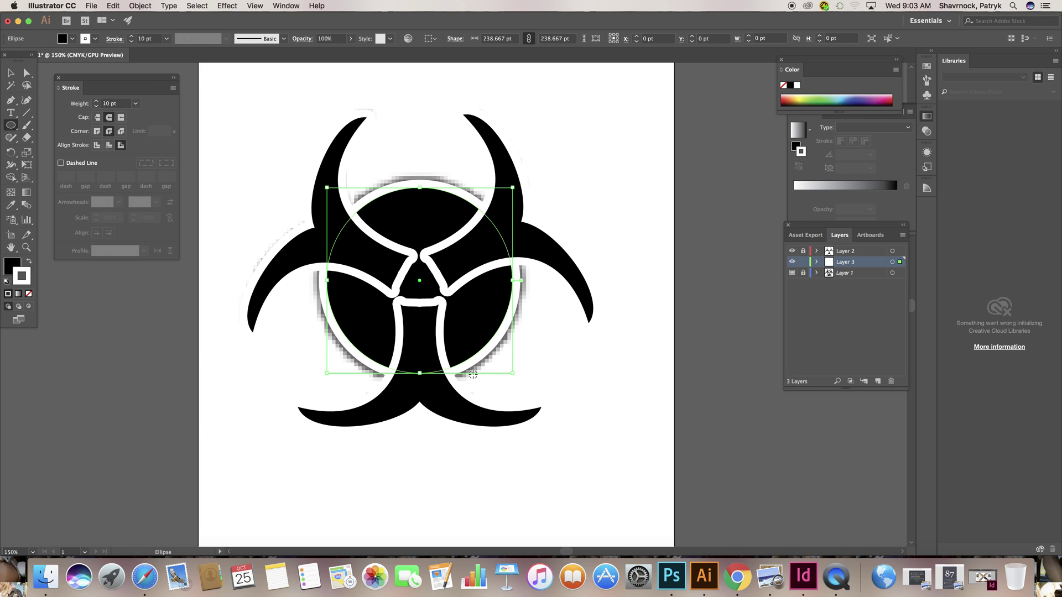
Give the circle no fill and a black stroke.
{"action": "left_click", "coordinate": [14, 266]}
{"action": "left_click", "coordinate": [29, 293]}
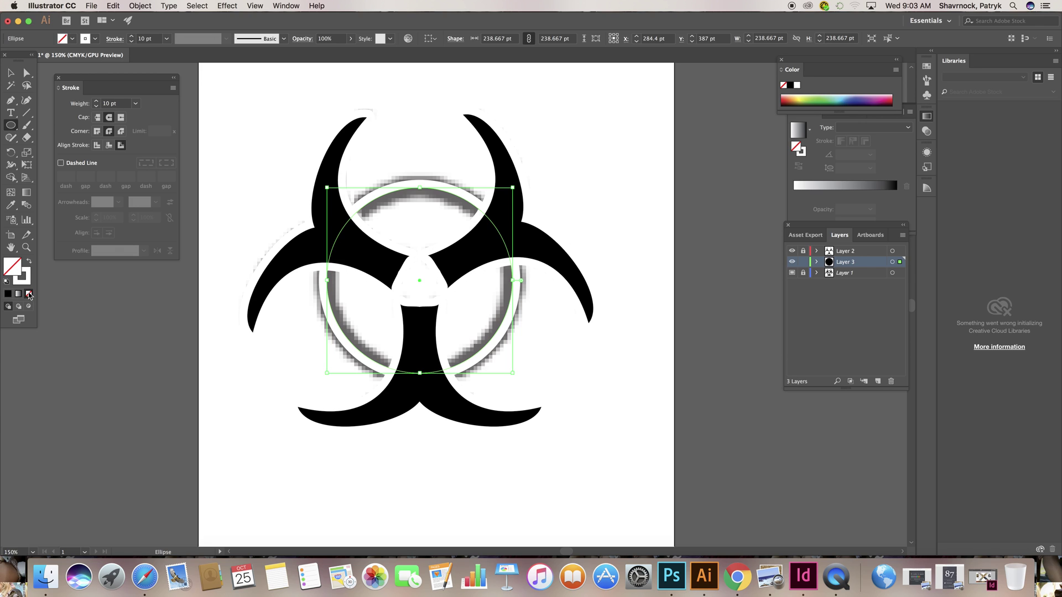
{"action": "left_click", "coordinate": [25, 279]}
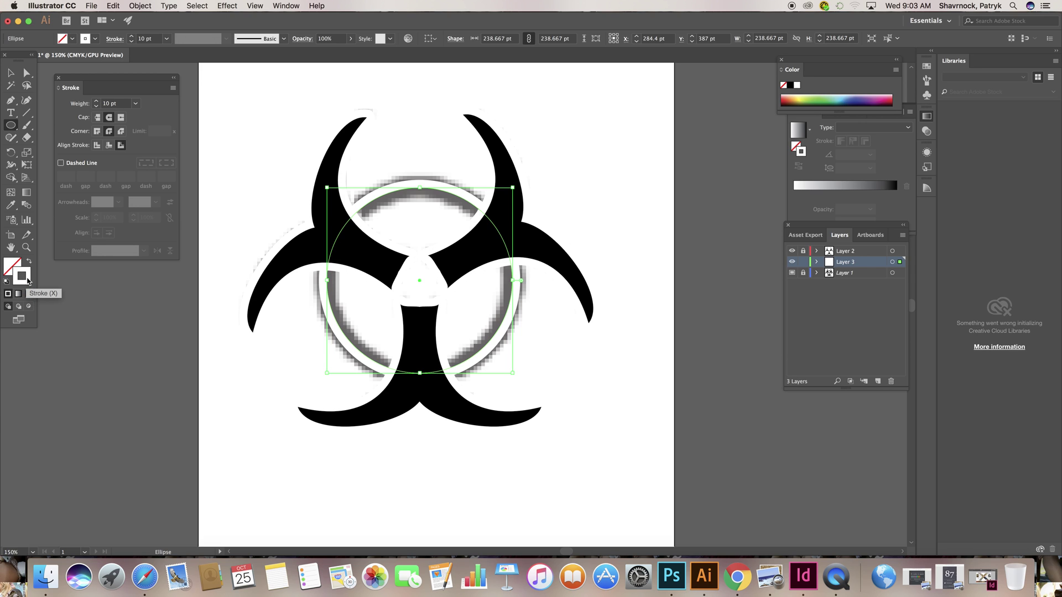
{"action": "left_click", "coordinate": [96, 41]}
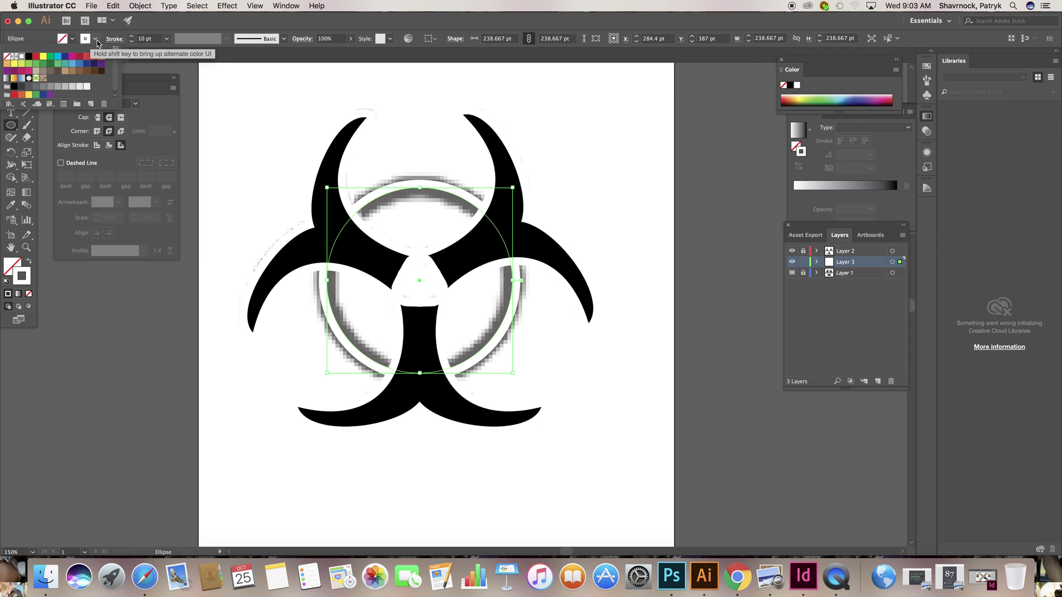
{"action": "left_click", "coordinate": [29, 57]}
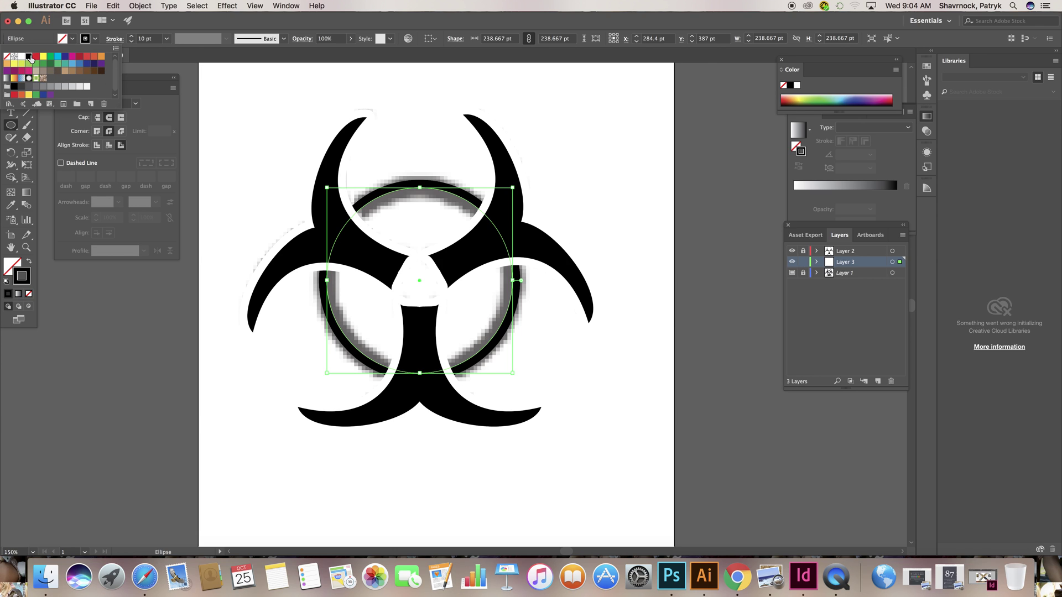
{"action": "left_click", "coordinate": [149, 79]}
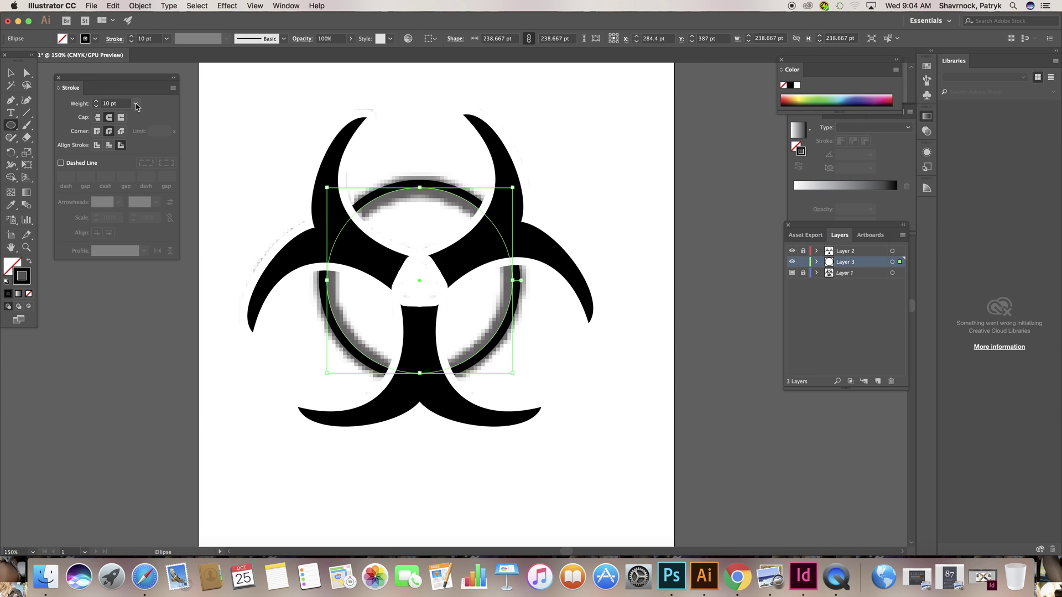
Set the ring's stroke to 30 pt, centred on the circle outline.
{"action": "left_click", "coordinate": [137, 104]}
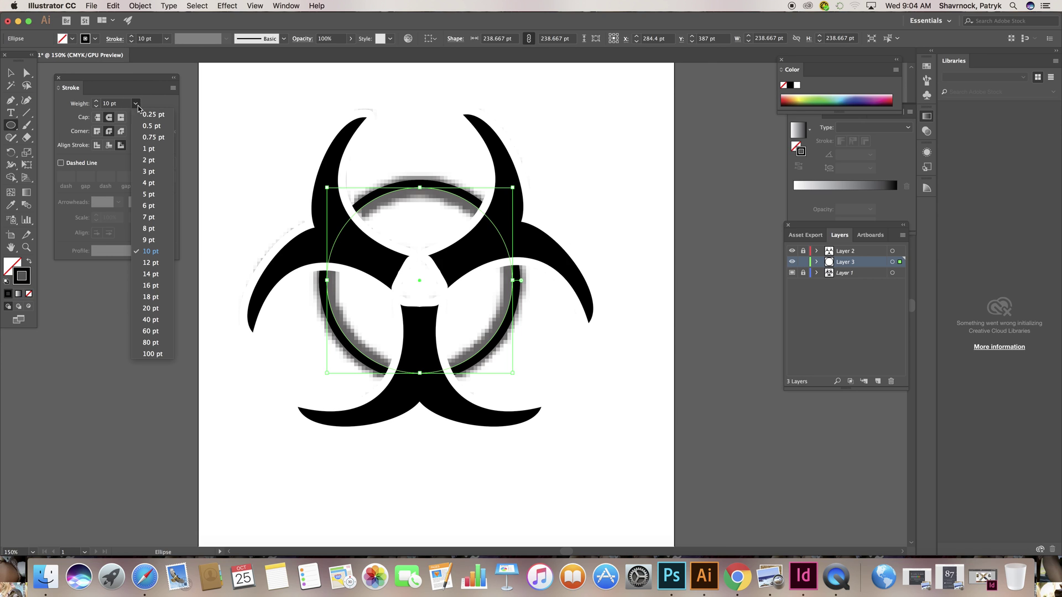
{"action": "left_click", "coordinate": [156, 308]}
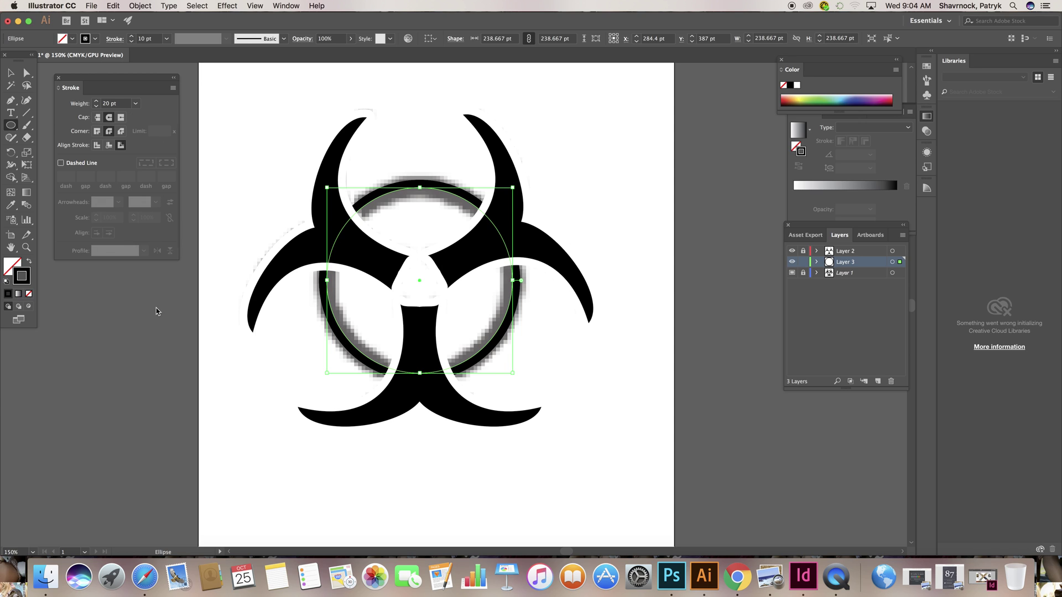
{"action": "left_click", "coordinate": [98, 146]}
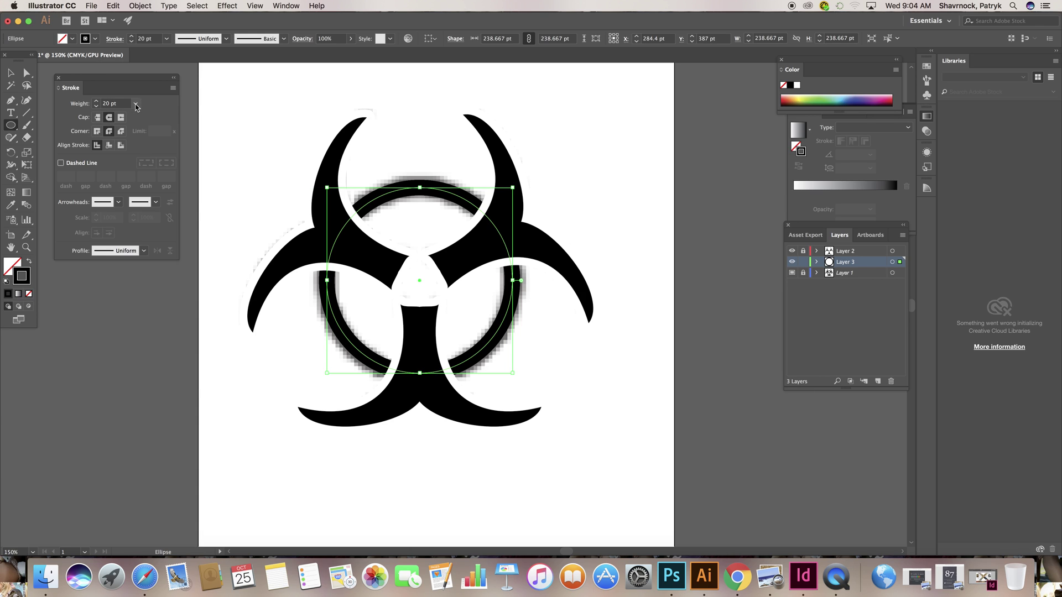
{"action": "left_click", "coordinate": [136, 104]}
{"action": "left_click", "coordinate": [122, 105]}
{"action": "type", "text": "30"}
{"action": "key", "text": "Return"}
Deselect the ring and hide the grey reference image layer.
{"action": "key", "text": "v"}
{"action": "left_click", "coordinate": [557, 121]}
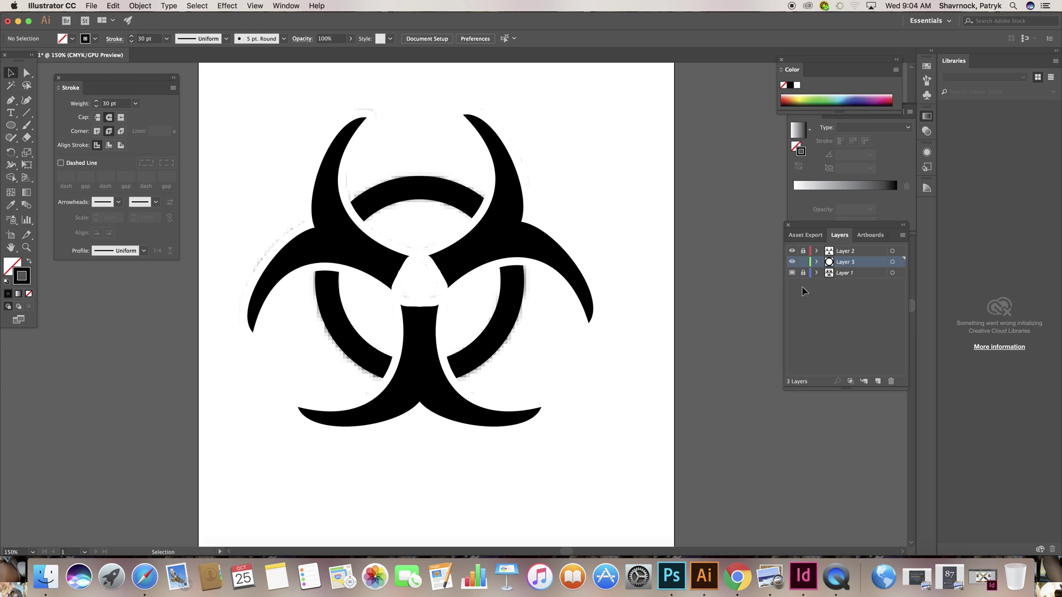
{"action": "left_click", "coordinate": [792, 273]}
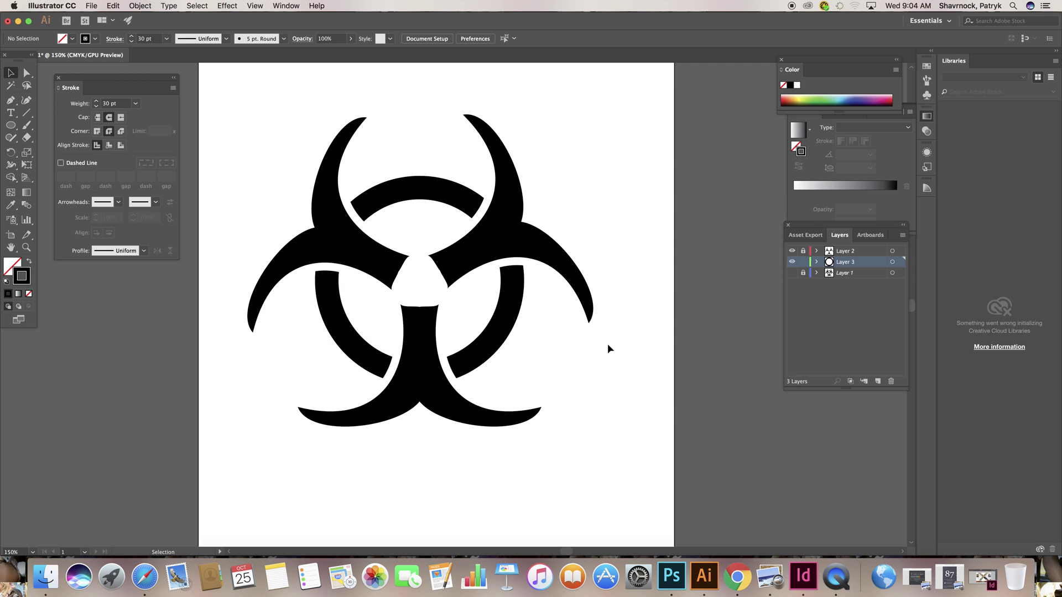
Type the author's name as a text line beneath the symbol, then print the artwork.
{"action": "scroll", "coordinate": [438, 230], "scroll_direction": "right", "scroll_amount": 1}
{"action": "key", "text": "t"}
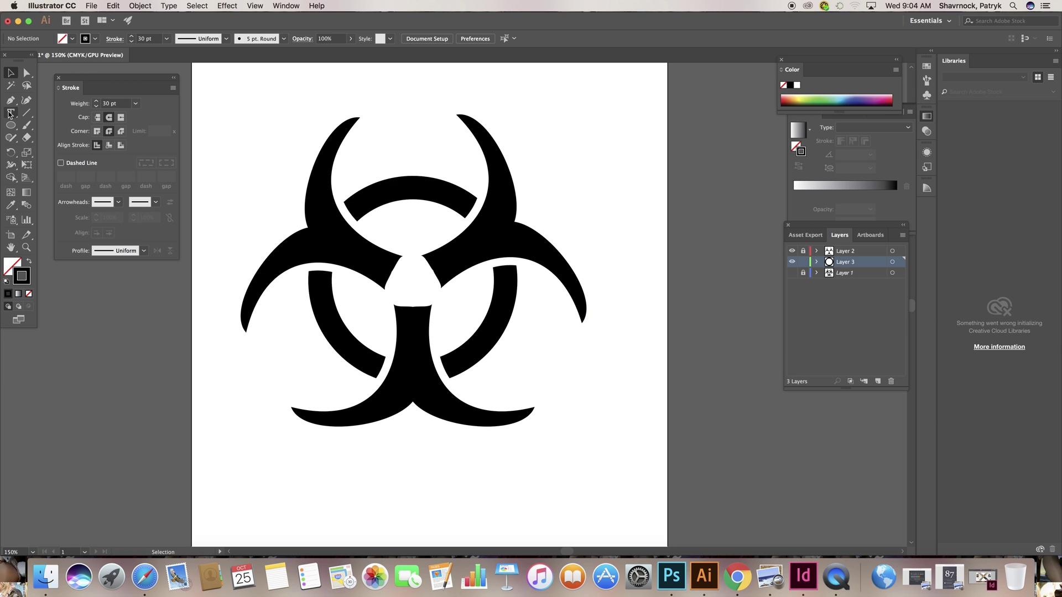
{"action": "left_click", "coordinate": [468, 474]}
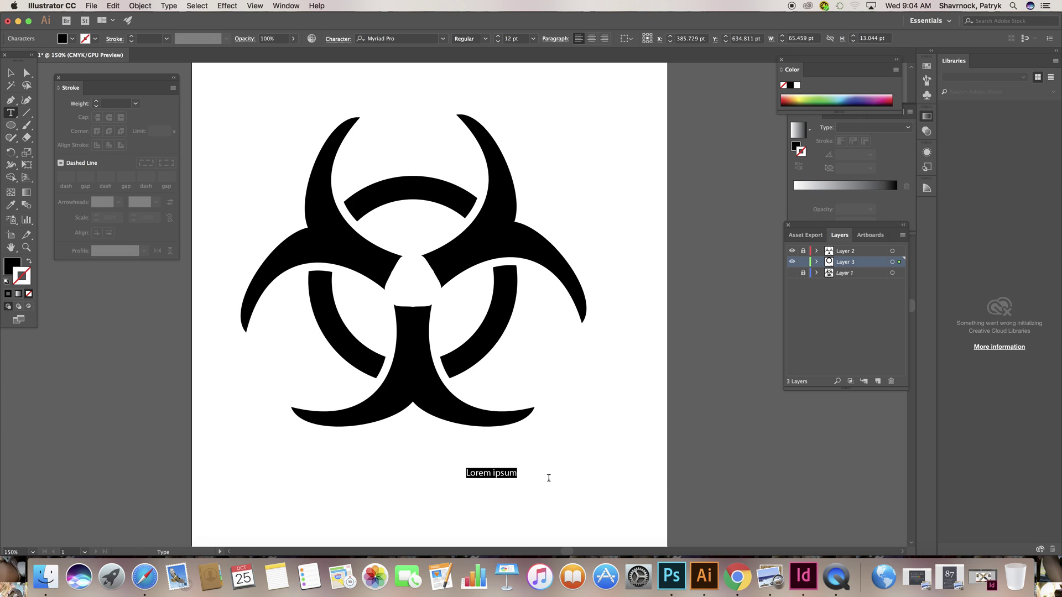
{"action": "type", "text": "St"}
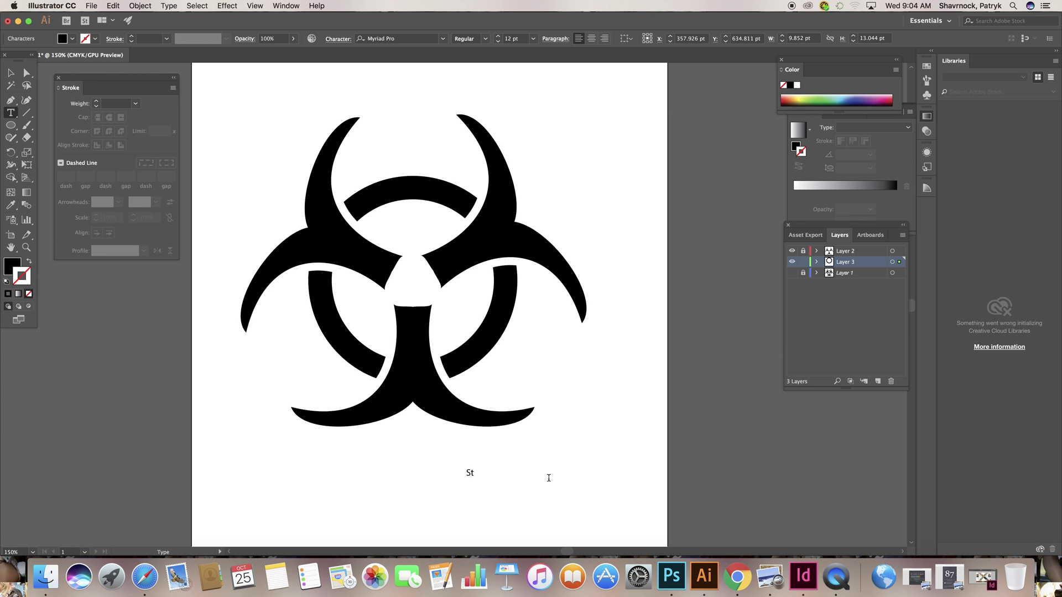
{"action": "type", "text": "eve Williams"}
{"action": "key", "text": "Escape"}
{"action": "key", "text": "super+p"}
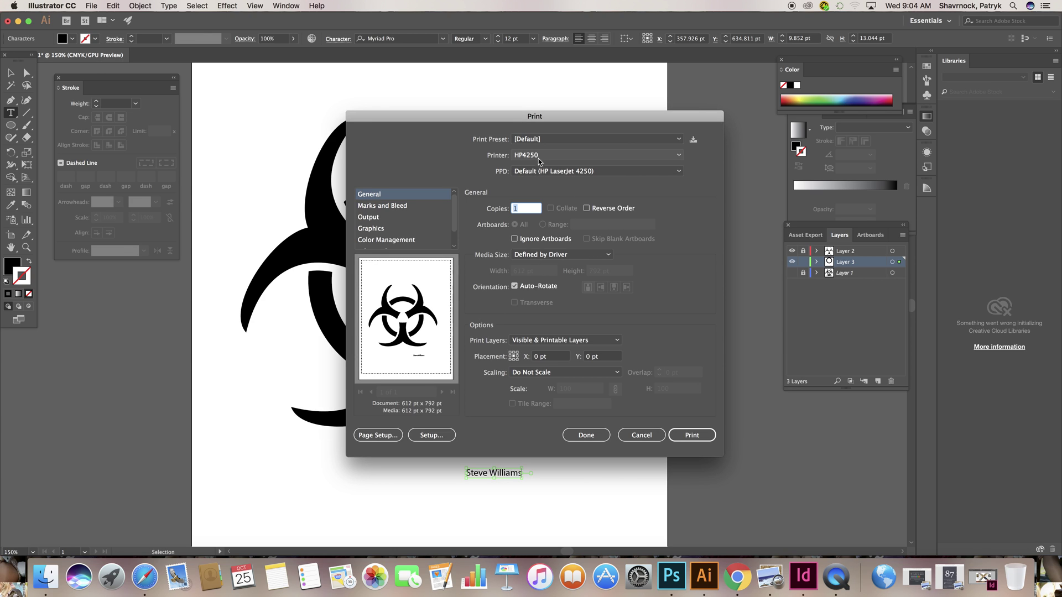
{"action": "left_click", "coordinate": [691, 436]}
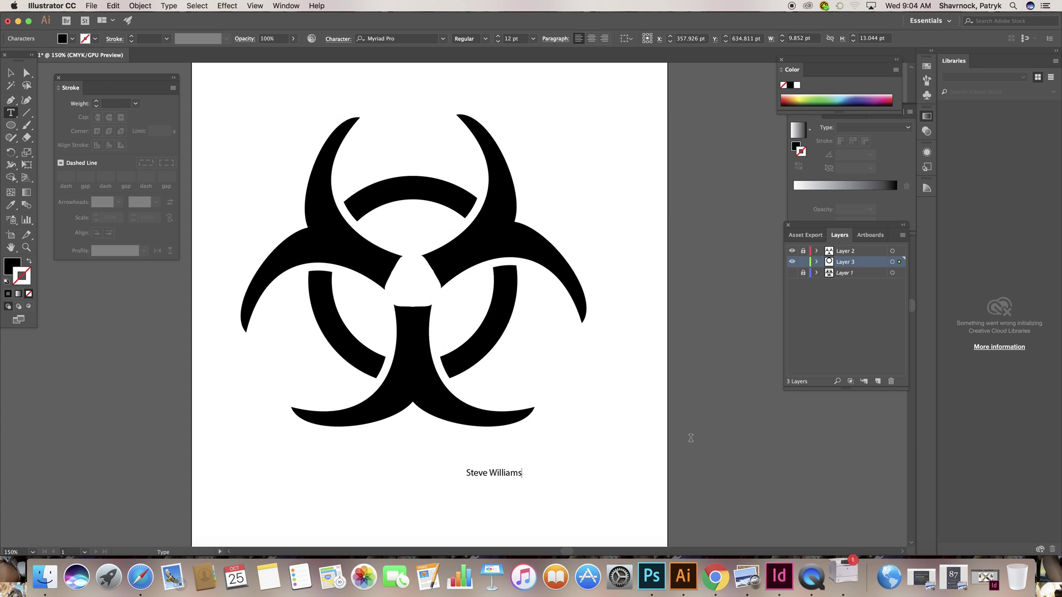